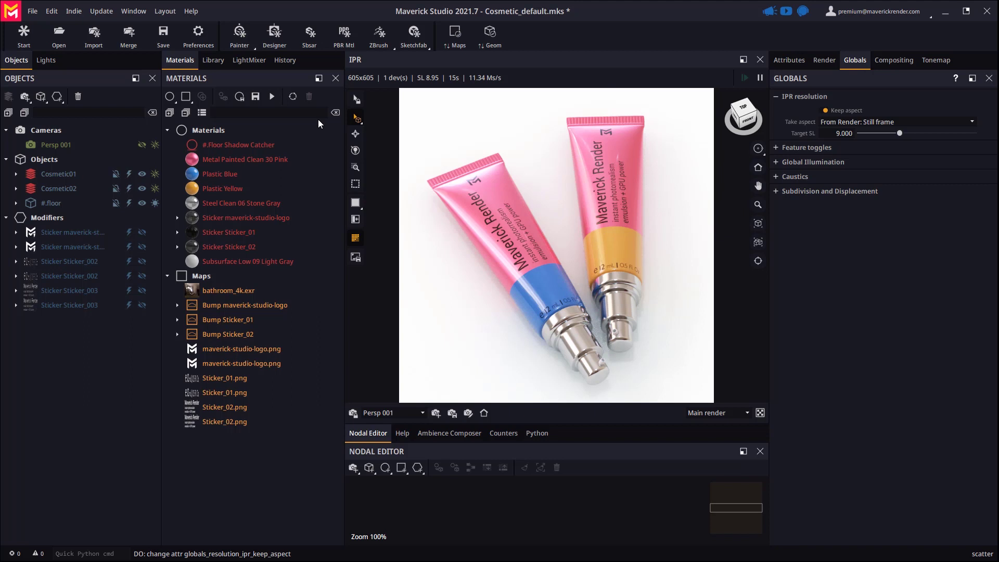
Add the rounder dodecahedron source from the library's Scatters #Sources collection to the floor beside the blue-banded tube.
click(213, 60)
click(274, 96)
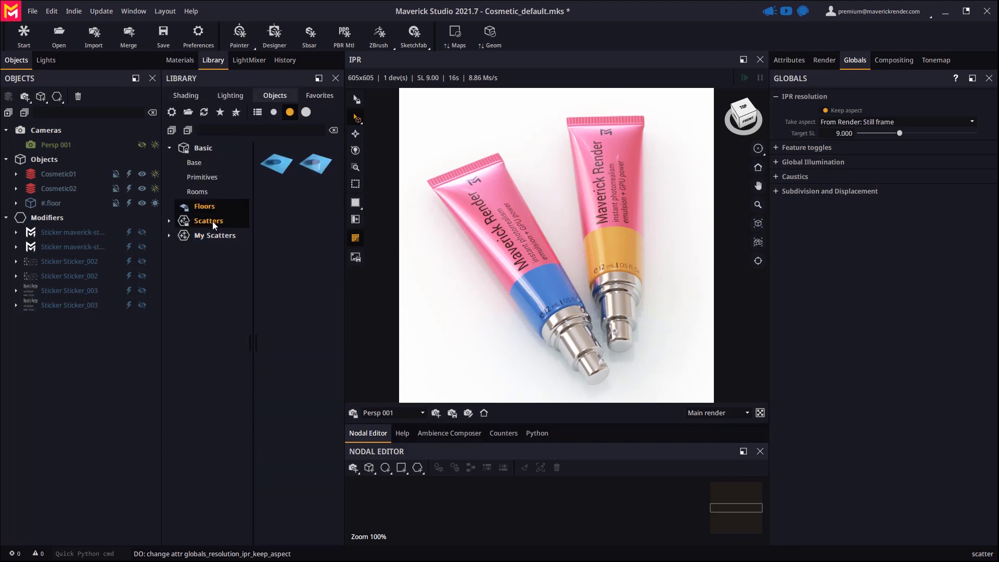
click(170, 220)
click(202, 235)
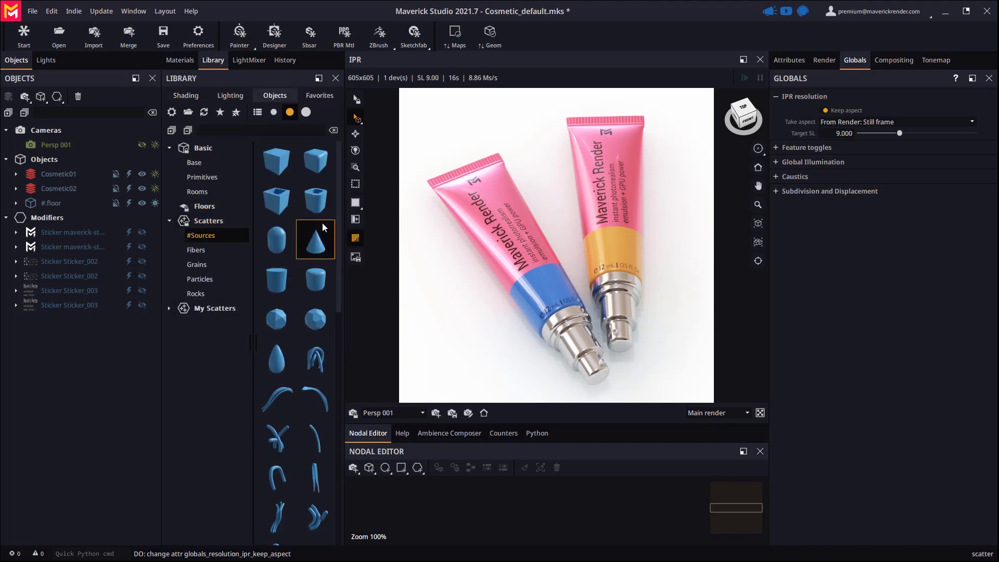
drag(310, 320, 459, 392)
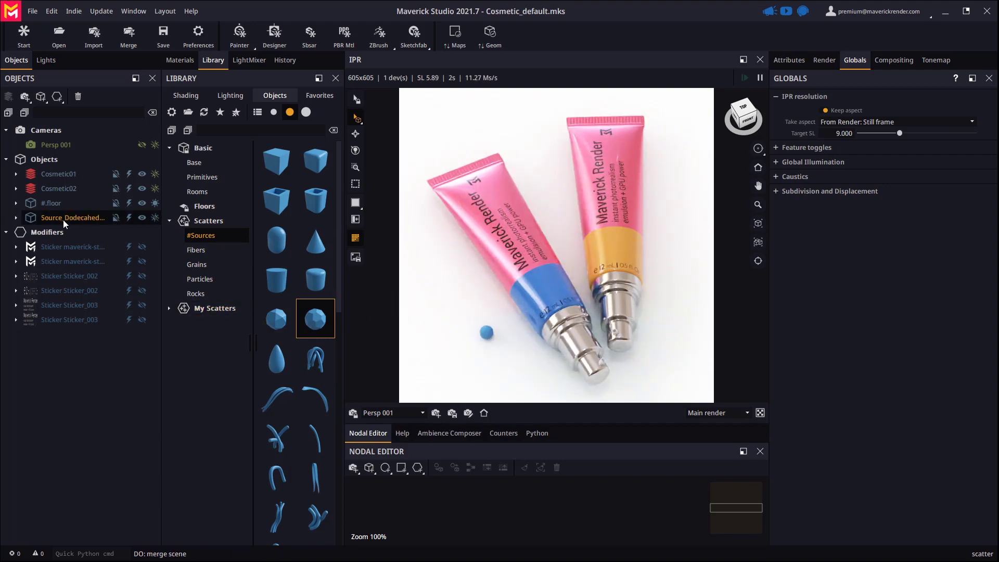
Create a new scatter modifier and deselect it.
click(58, 96)
click(72, 142)
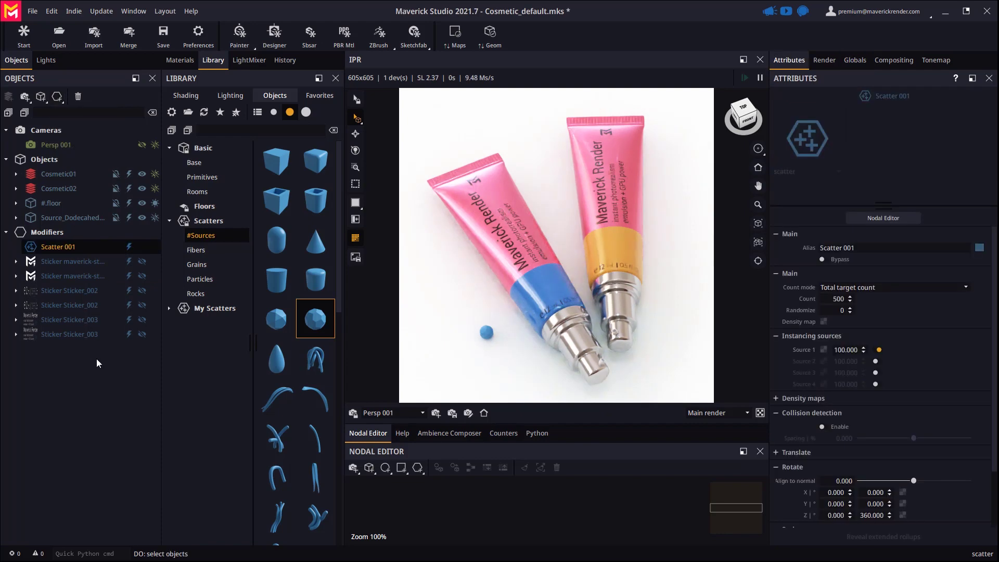
click(101, 380)
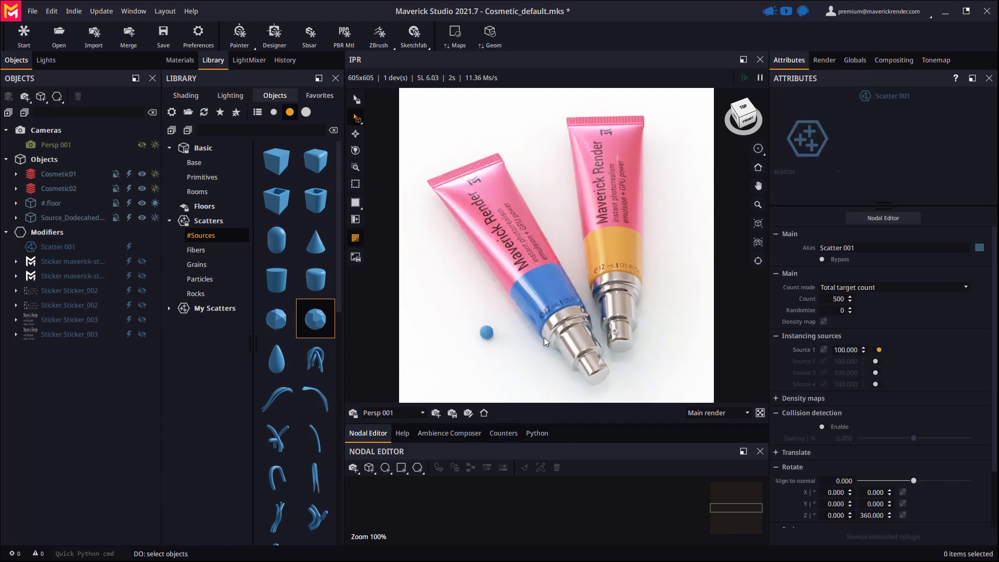
Scale the #.floor plane down around the two tubes to about 0.142 in X and Y.
click(477, 313)
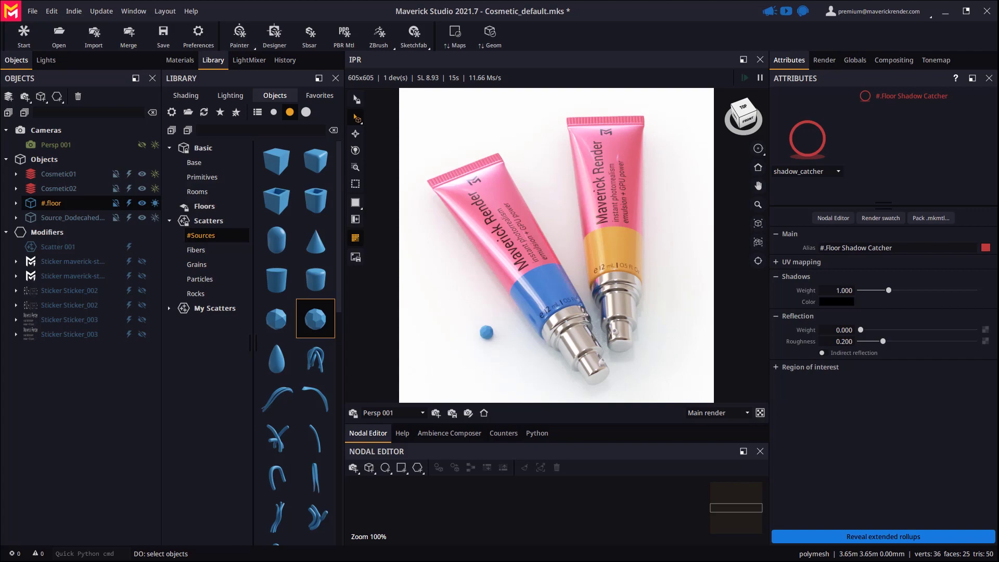
scroll(512, 262, down, 4)
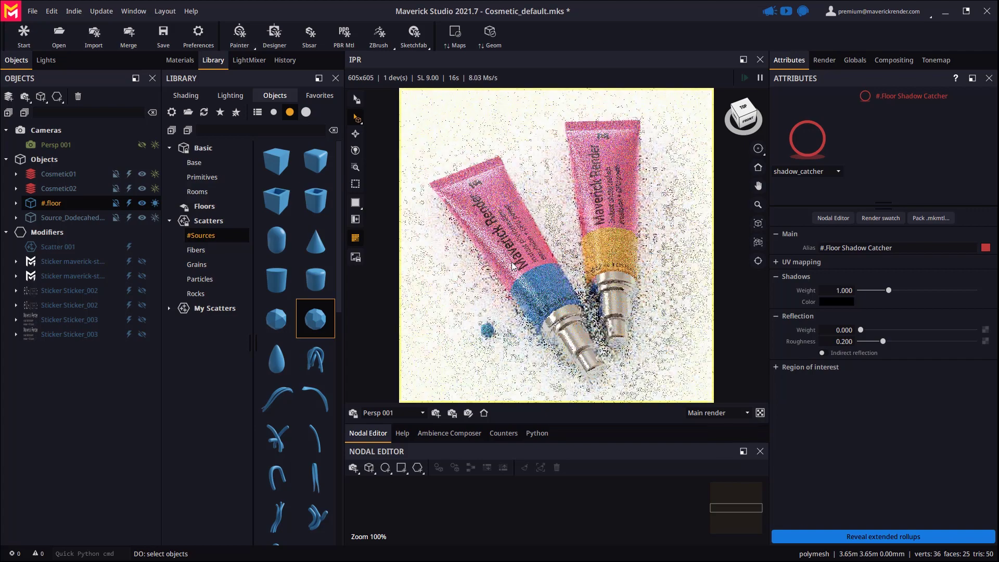
scroll(512, 265, down, 10)
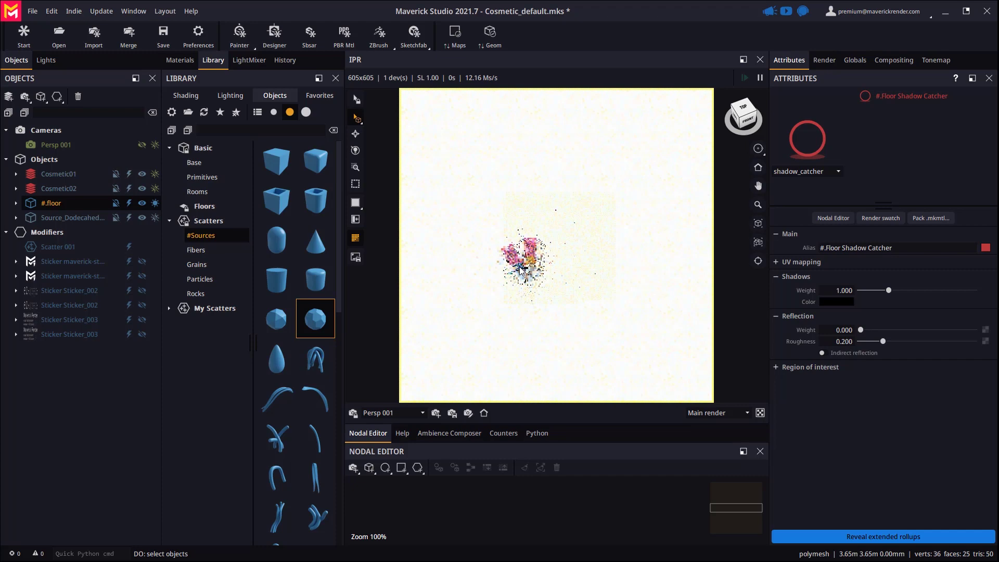
scroll(535, 267, down, 5)
drag(582, 279, 584, 216)
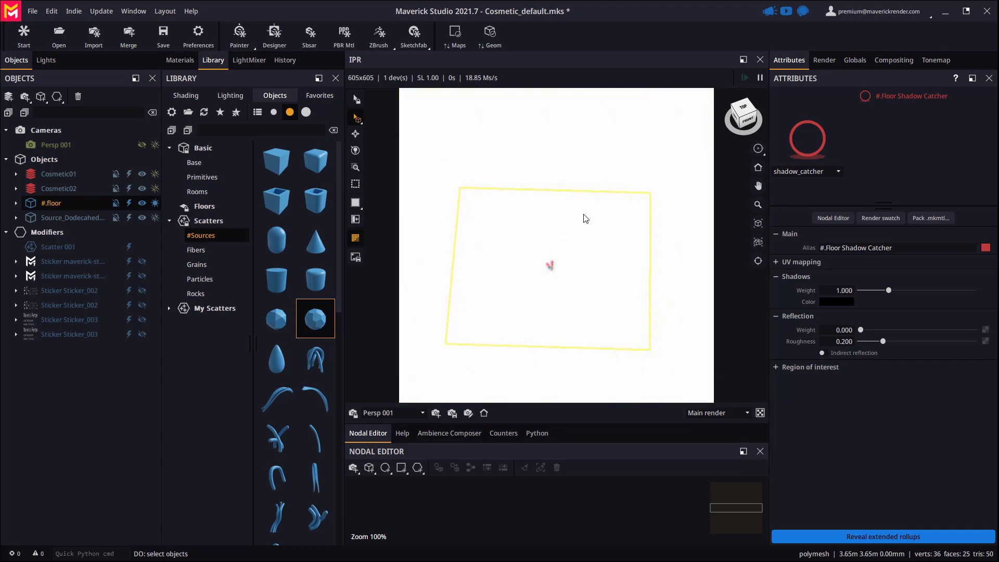
drag(504, 276, 546, 267)
scroll(550, 272, up, 4)
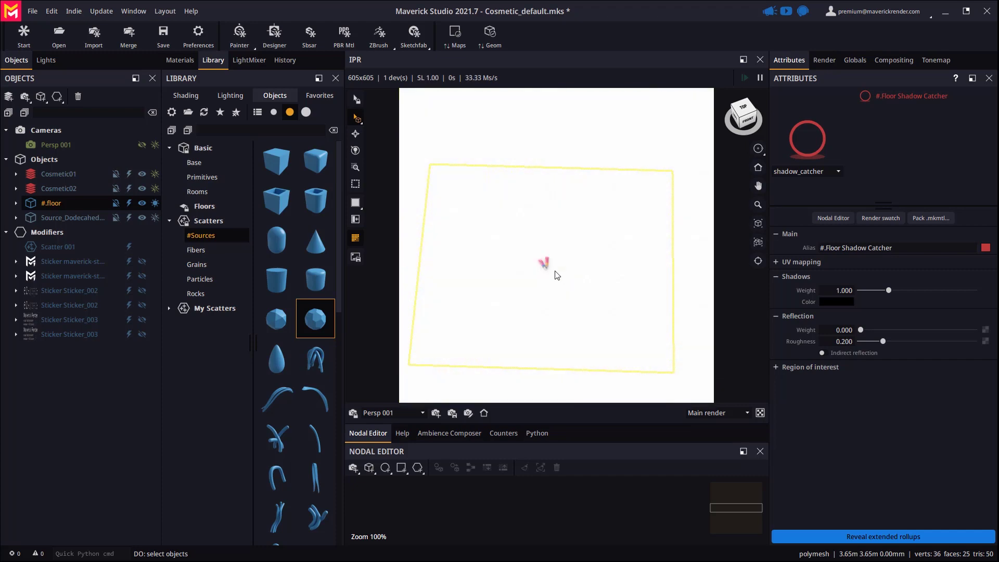
key(r)
drag(565, 218, 61, 526)
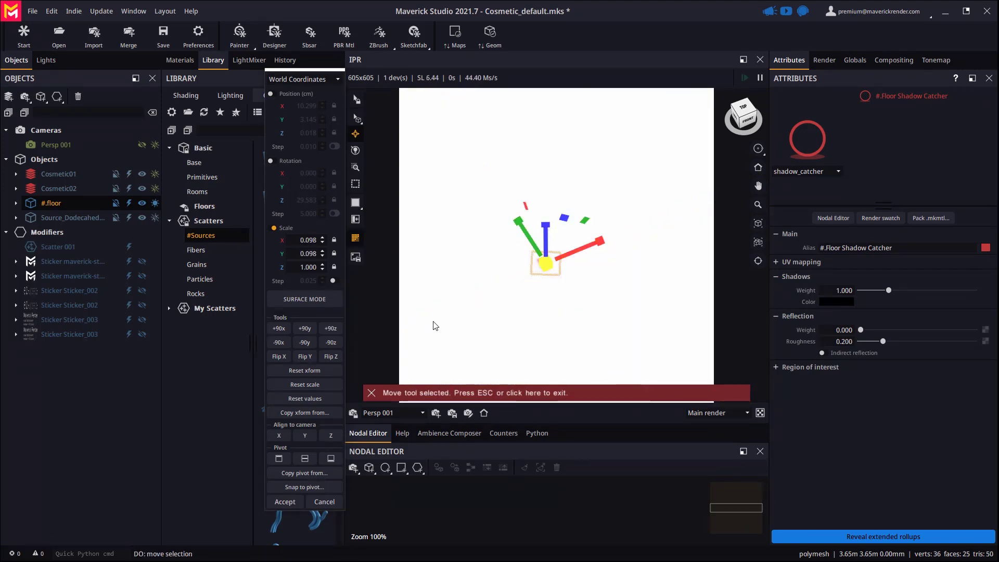
scroll(549, 274, up, 2)
scroll(550, 274, up, 6)
drag(560, 188, 571, 176)
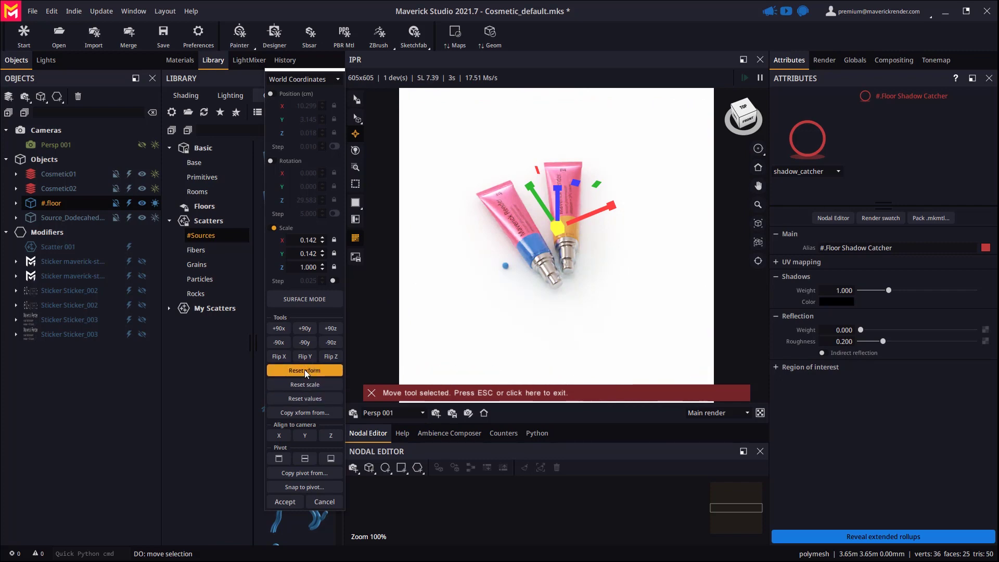
Reset the transform of the scaled floor, accept the change, and deactivate the floor object.
click(305, 369)
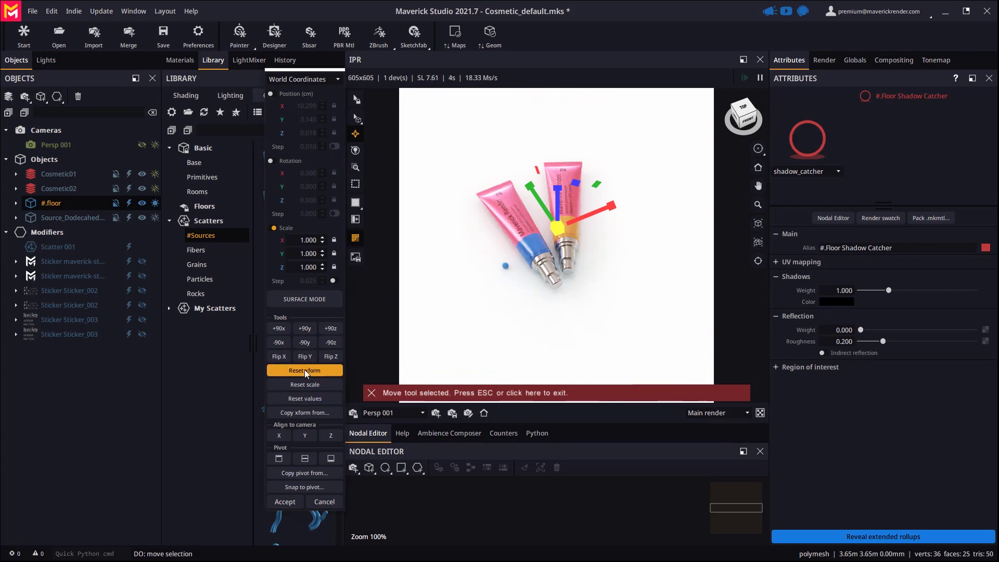
click(289, 501)
click(464, 343)
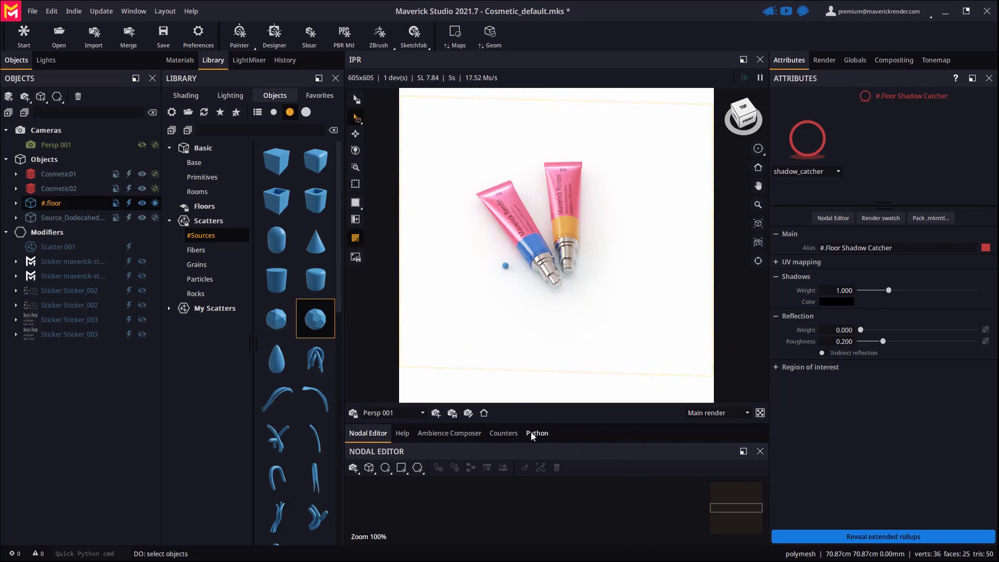
click(484, 412)
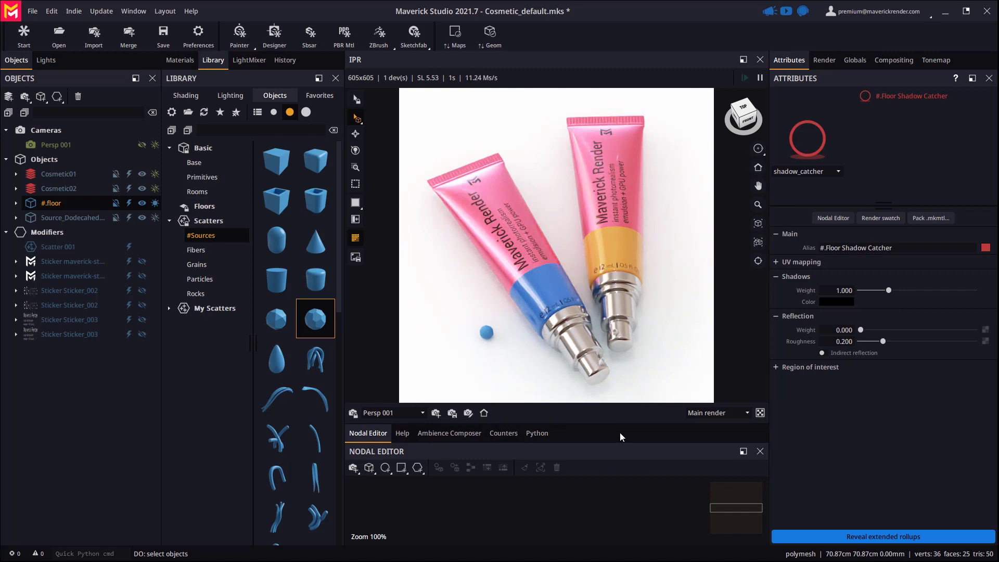
click(128, 203)
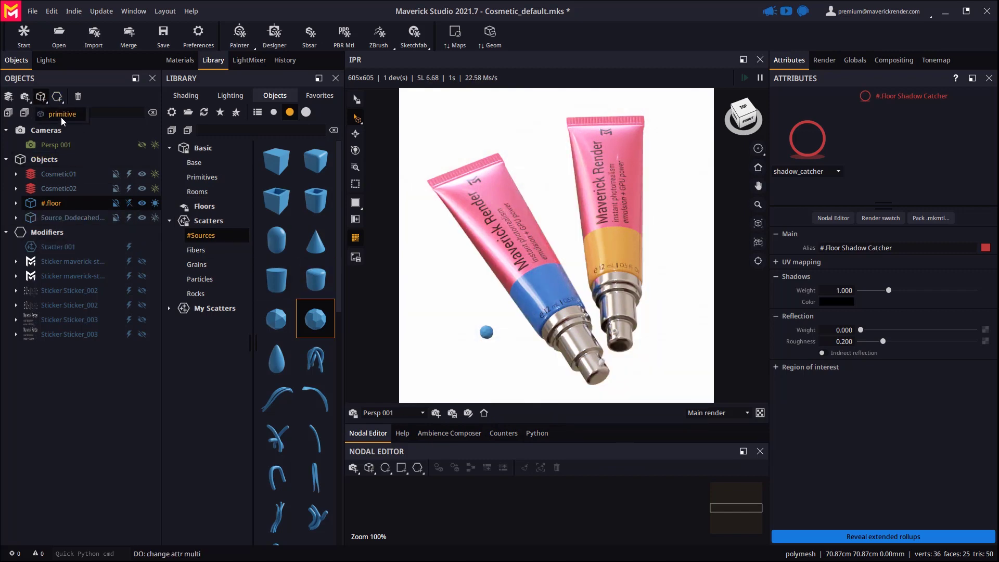
Add a primitive beside the tubes and set its shape type to Plane.
click(475, 301)
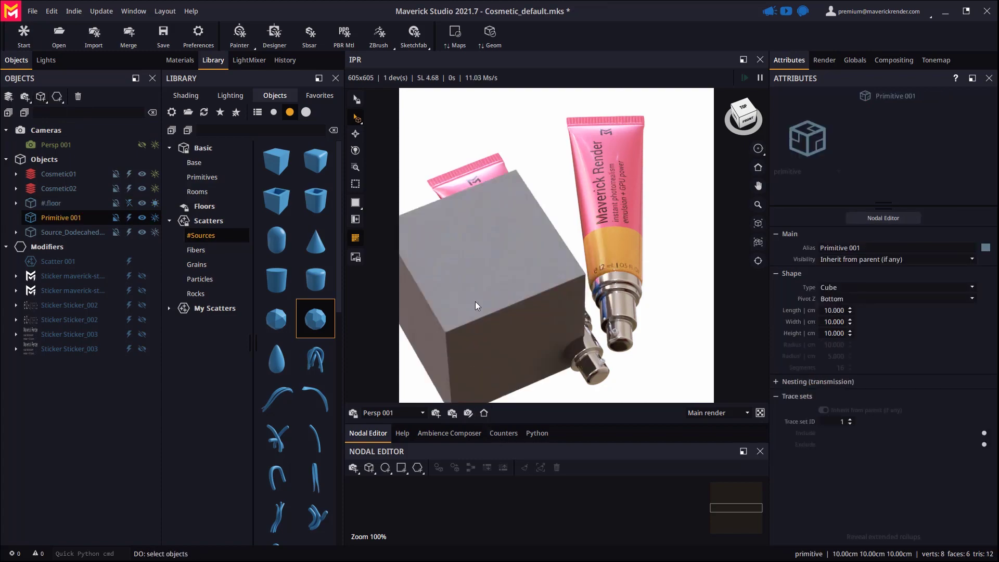
click(838, 288)
click(839, 304)
Move the plane under the tubes to about X 6.9, Y 3.7 cm and set its length and width to 50 cm.
key(w)
drag(494, 310, 573, 218)
click(833, 310)
text(50)
key(Return)
click(833, 321)
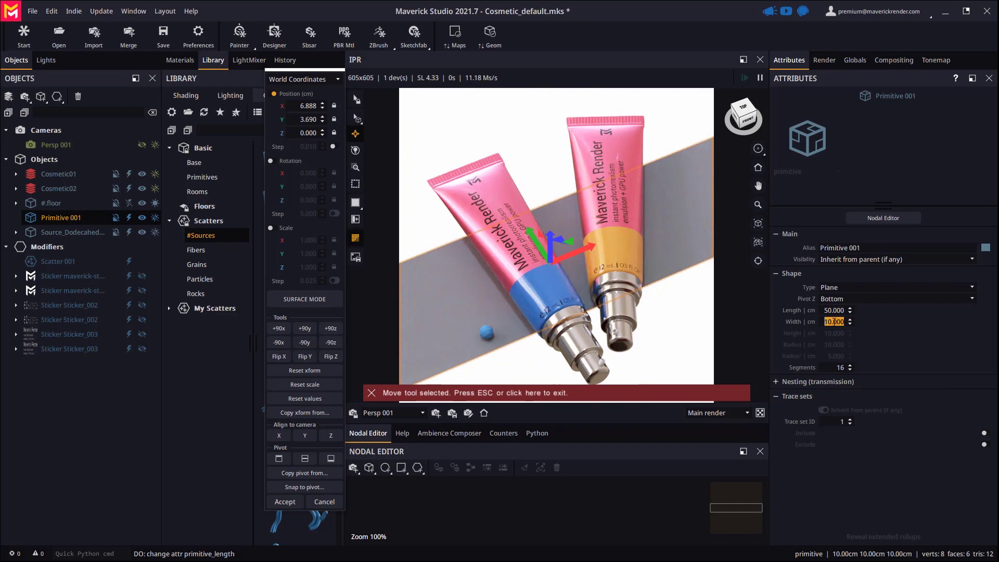
text(50)
key(Return)
click(285, 501)
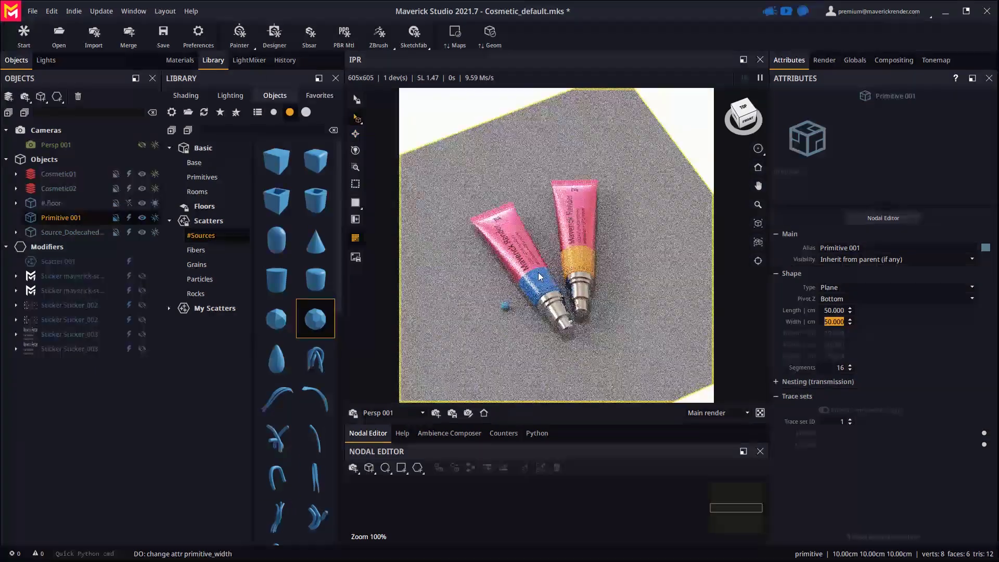
Rotate the plane about 29° around Z to square it with the view and recentre it at about X 8.6, Y 4.2 cm.
key(e)
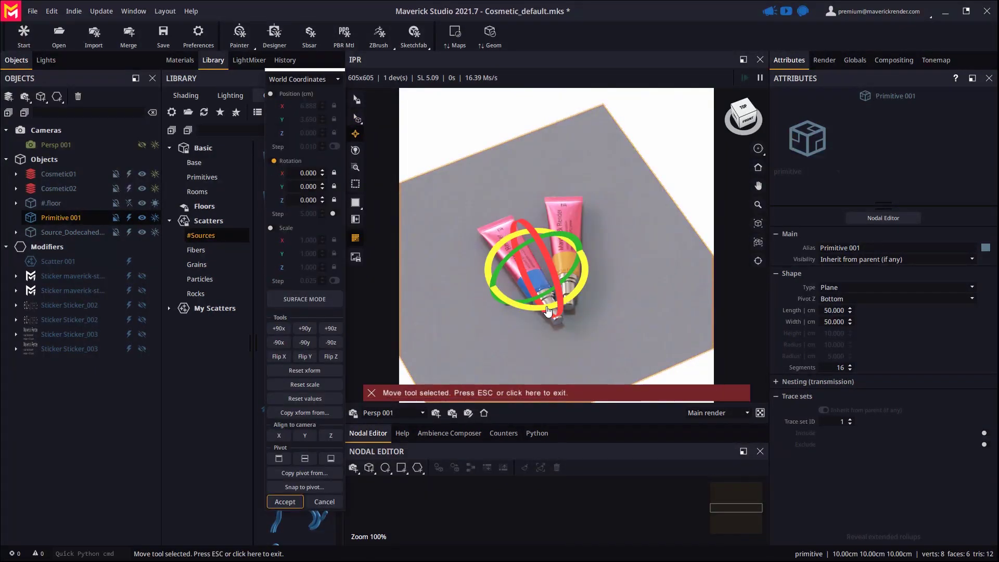
drag(546, 307, 519, 321)
key(w)
drag(567, 247, 574, 241)
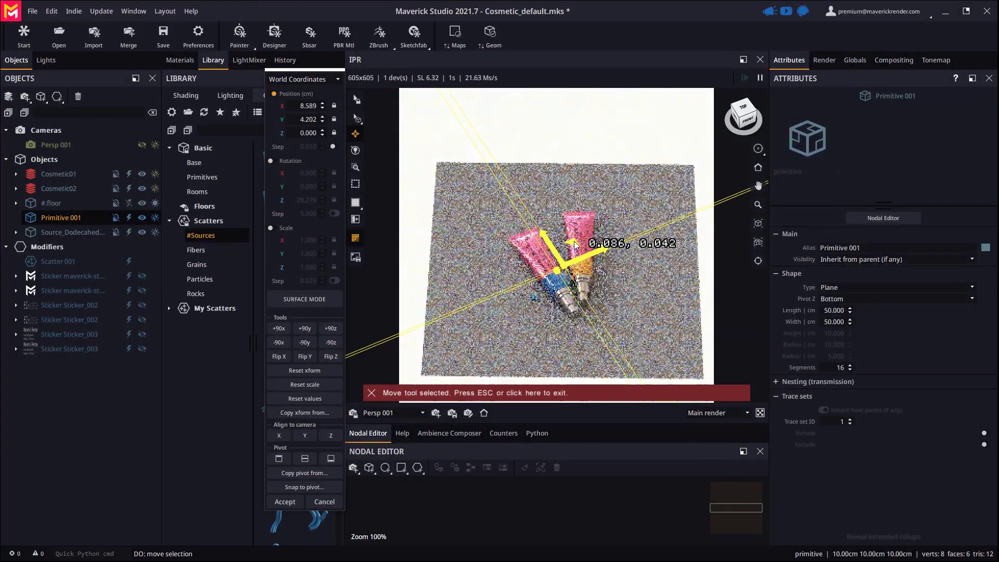
click(289, 500)
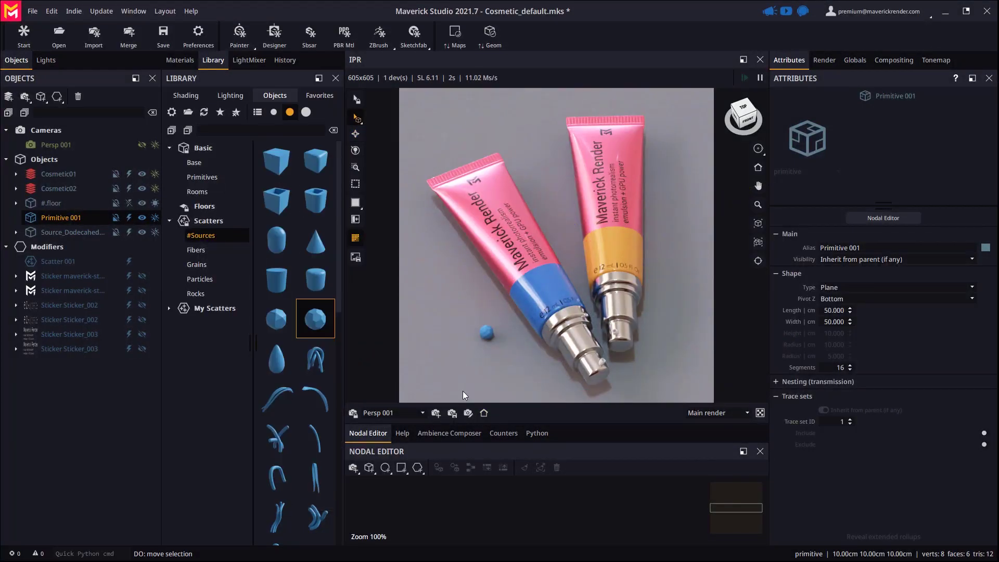
Apply the Scatter 001 modifier to the plane and assign Source_DodecahedraB as its Source 1.
click(180, 60)
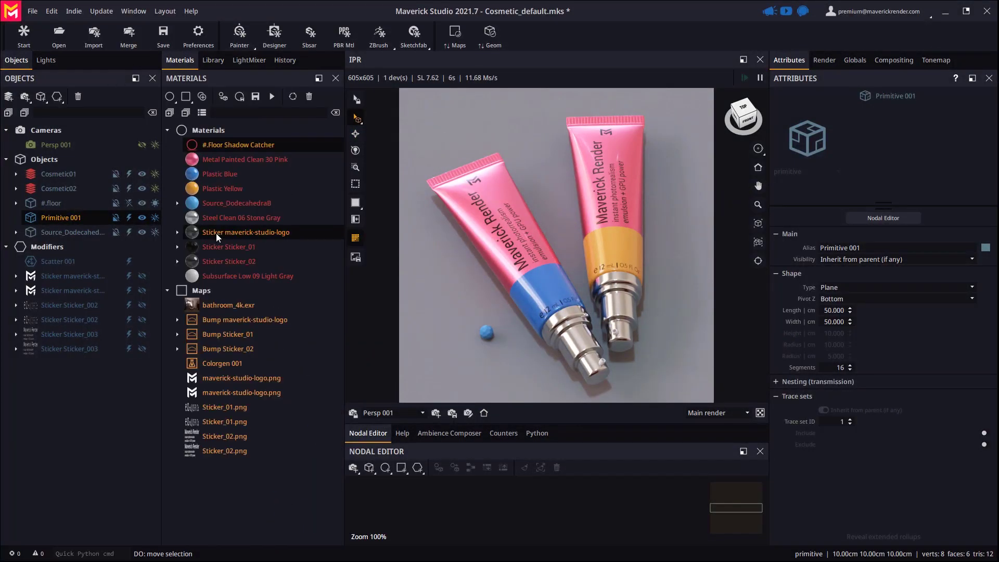
drag(61, 262, 437, 308)
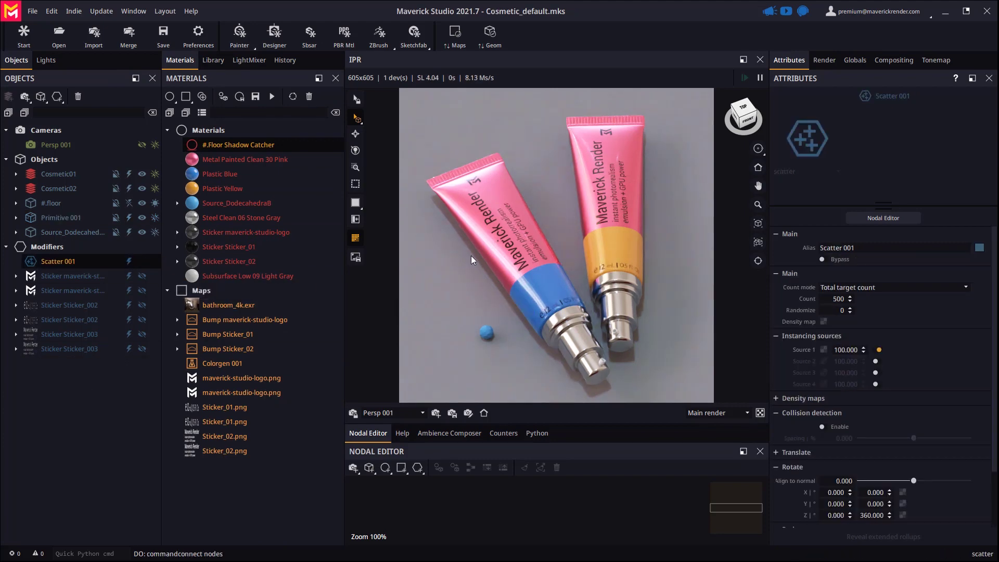
click(823, 348)
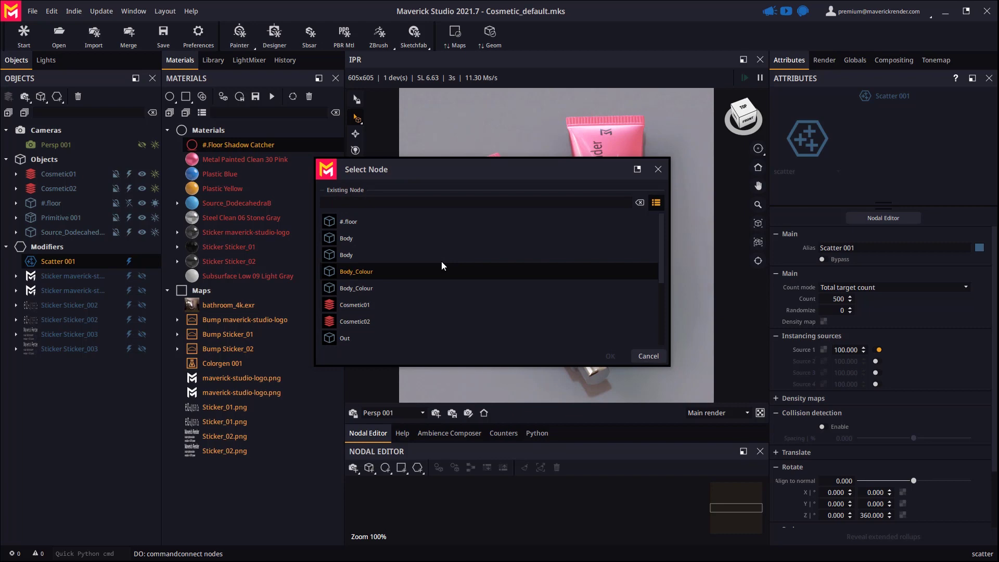
scroll(394, 255, down, 3)
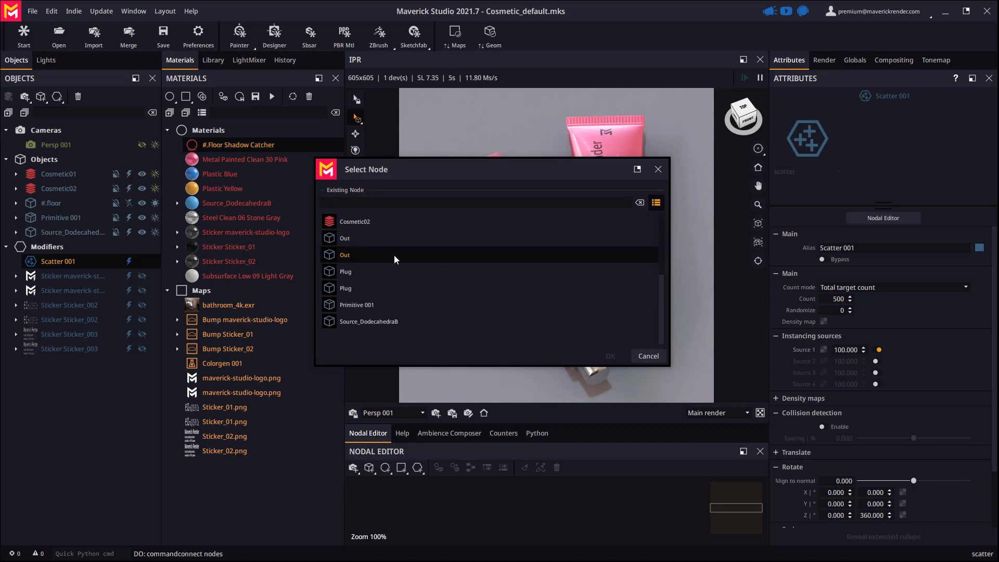
double_click(368, 319)
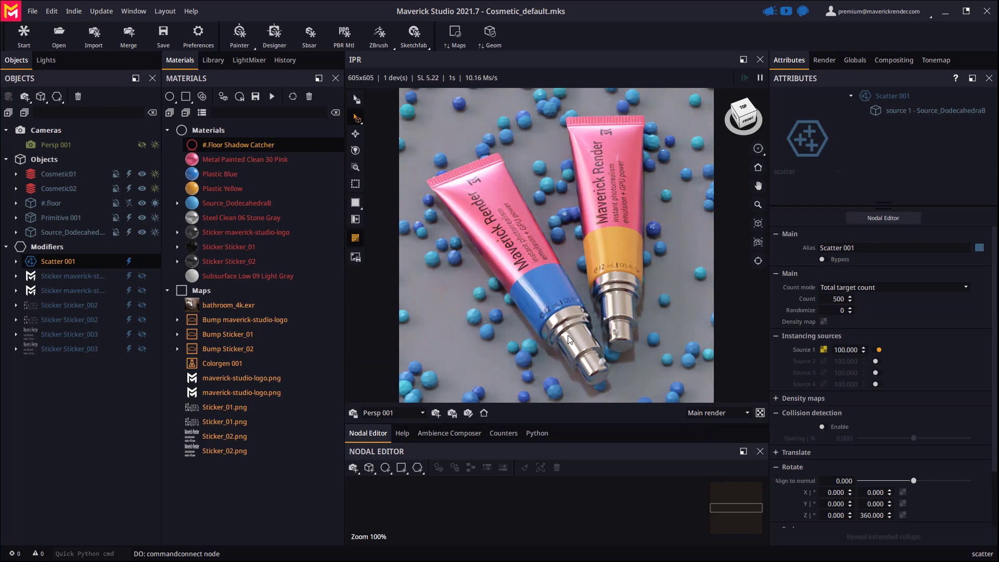
Set the scatter's count mode to Per square count and its scale multiplier to 0.25, after trying 0.1.
click(850, 288)
click(836, 307)
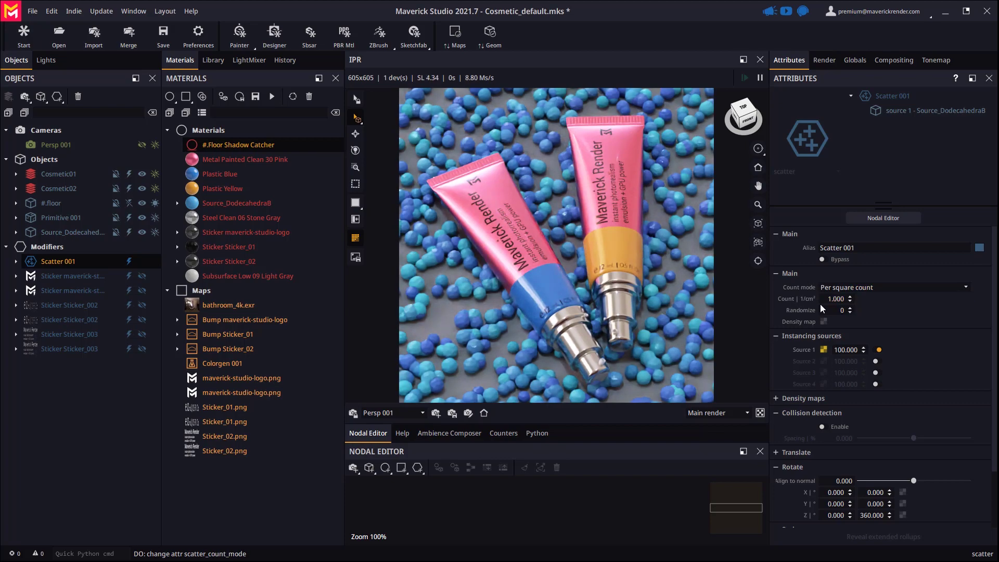
scroll(908, 328, down, 2)
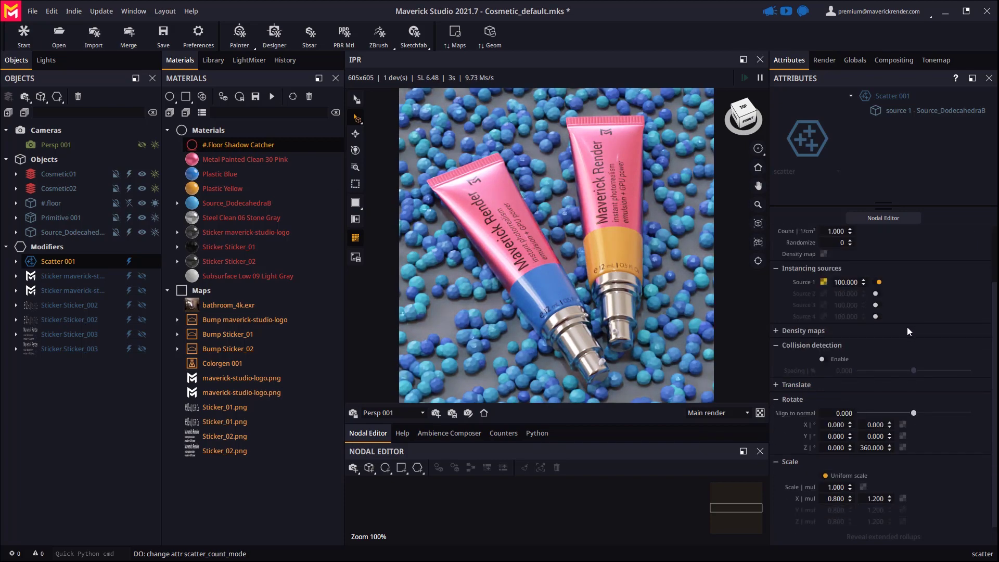
double_click(832, 488)
text(0.1)
key(Return)
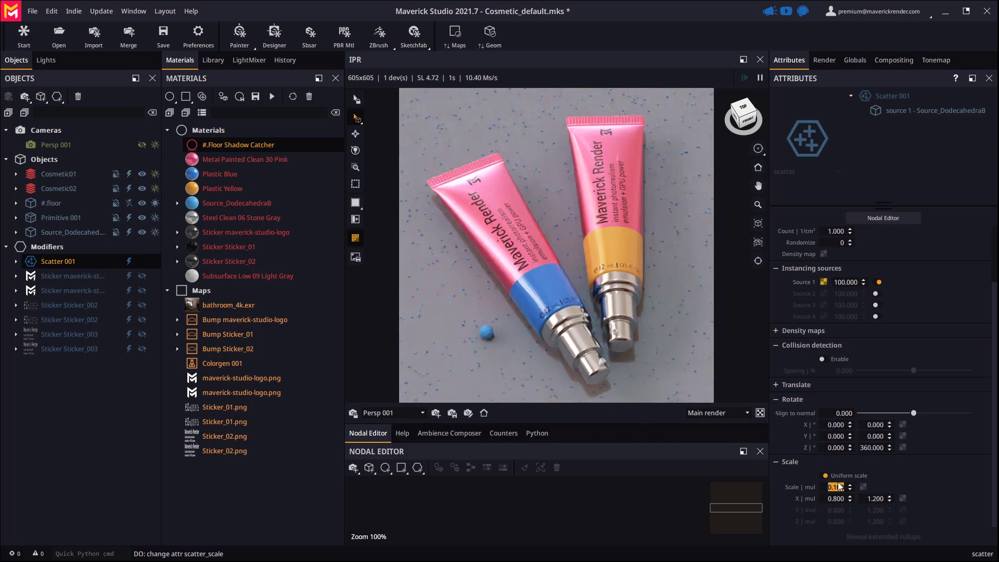
text(0.25)
key(Return)
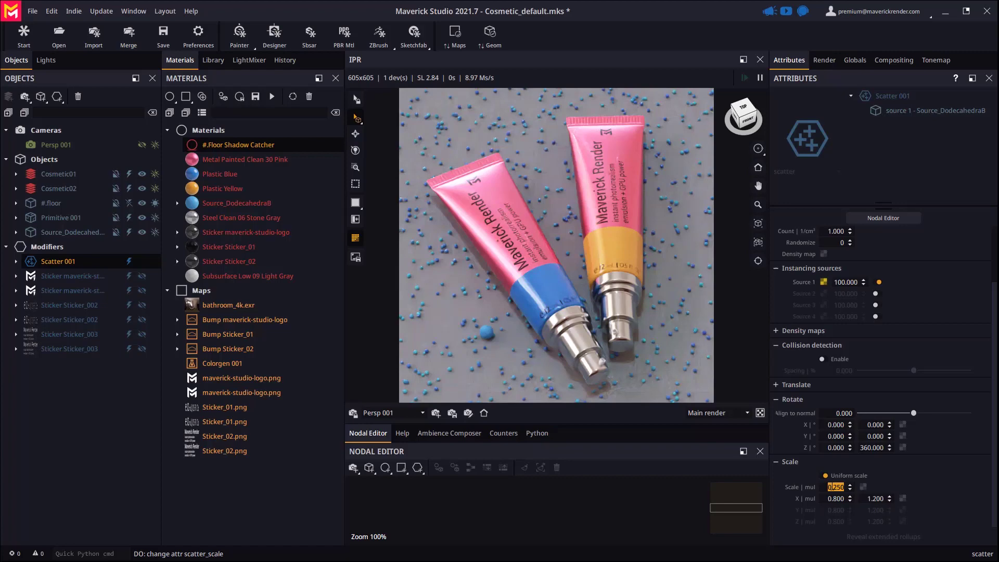
Set the scatter's count to 100 per cm² after trying 200, and deactivate the original dodecahedron source object.
scroll(935, 246, up, 3)
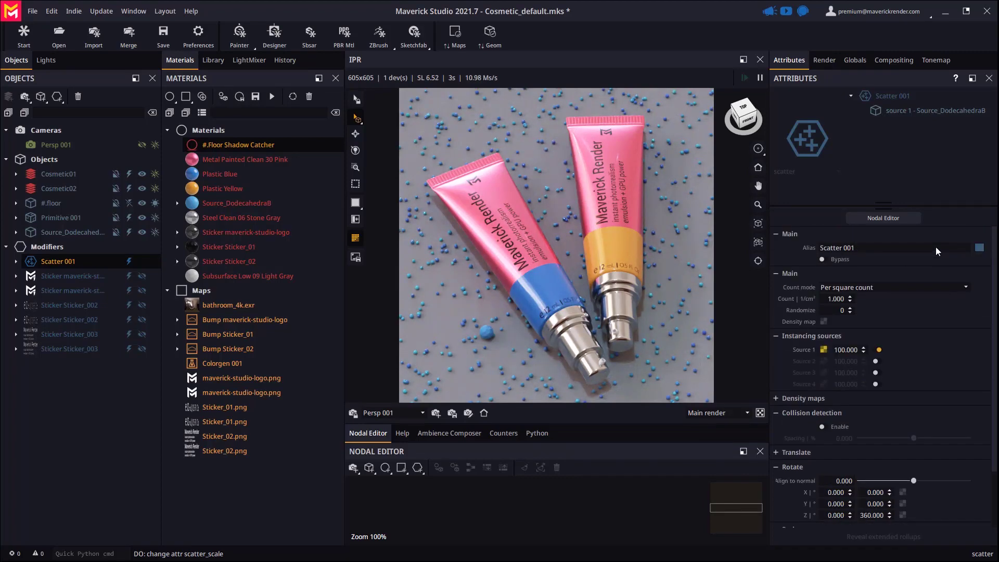
double_click(835, 299)
text(200)
key(Return)
text(100)
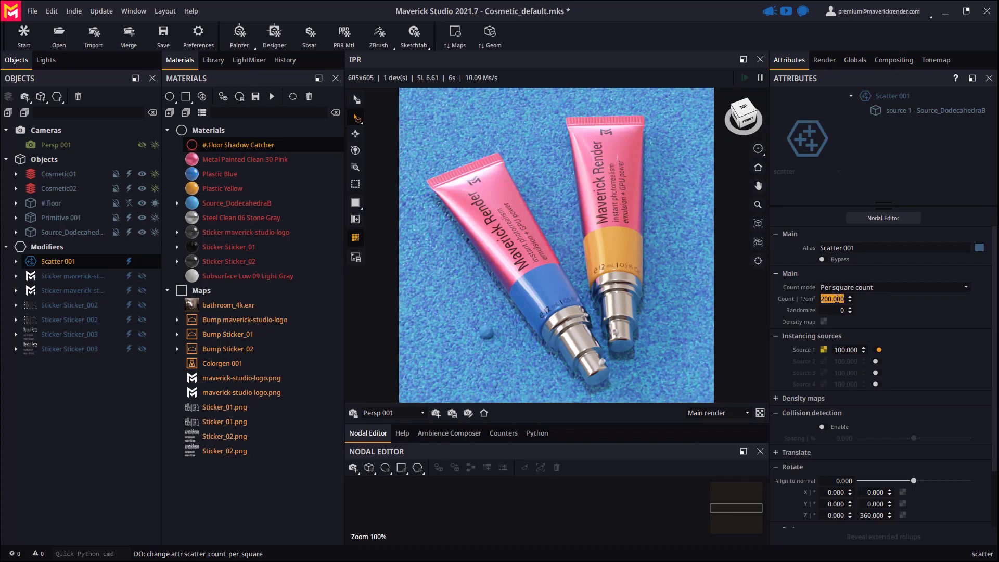
key(Return)
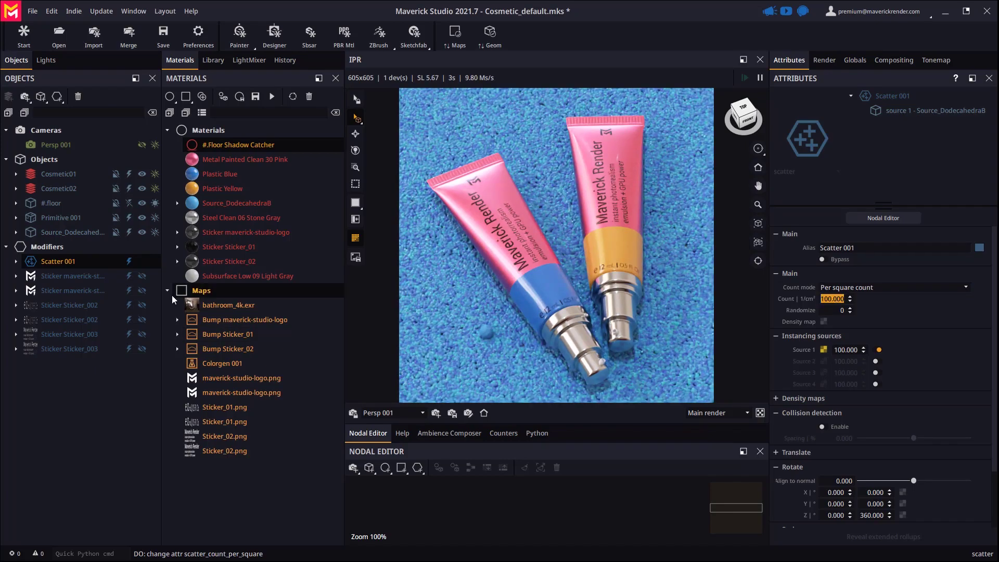
click(128, 232)
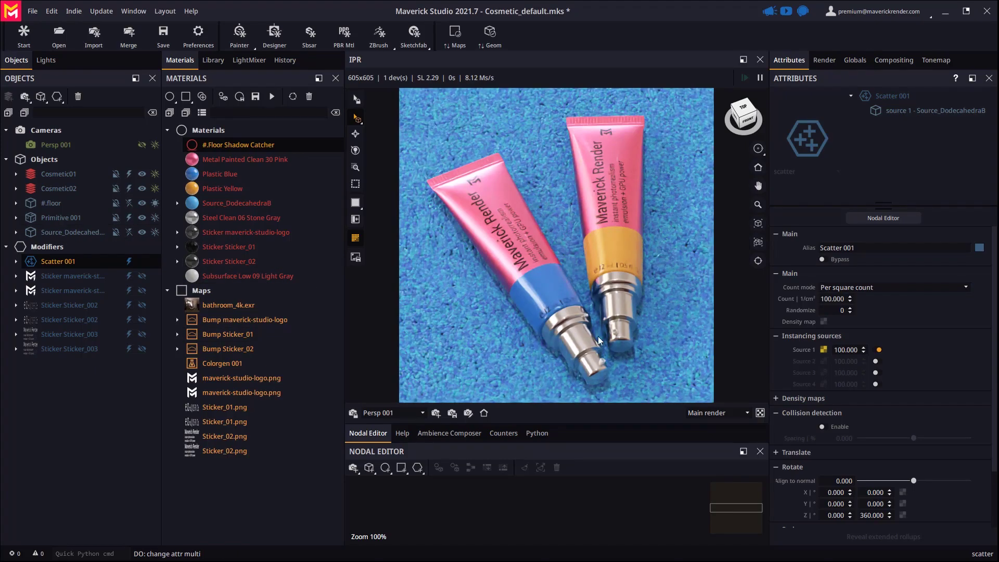
Check the system RAM and GPU memory use of the scattered scene.
click(500, 433)
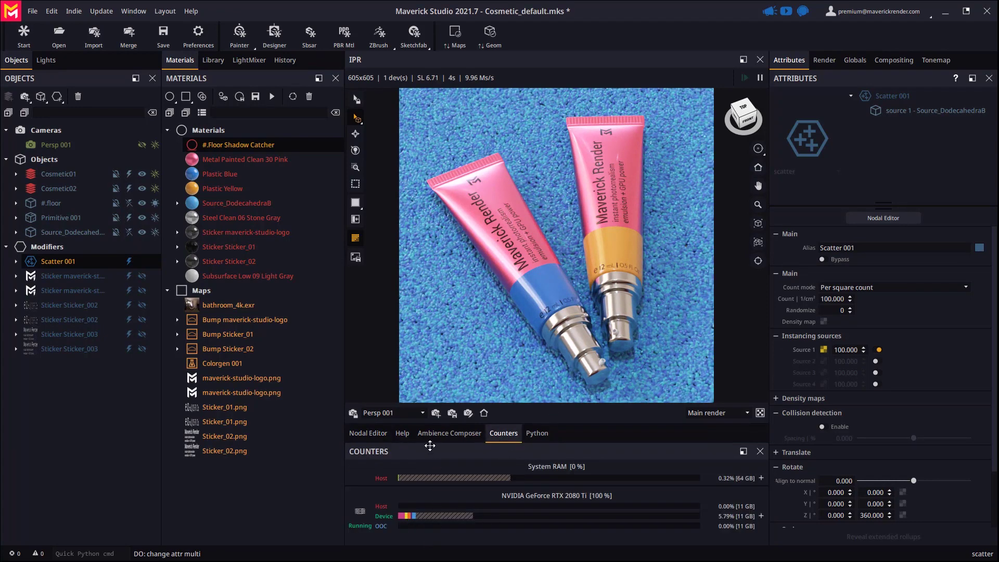
click(374, 434)
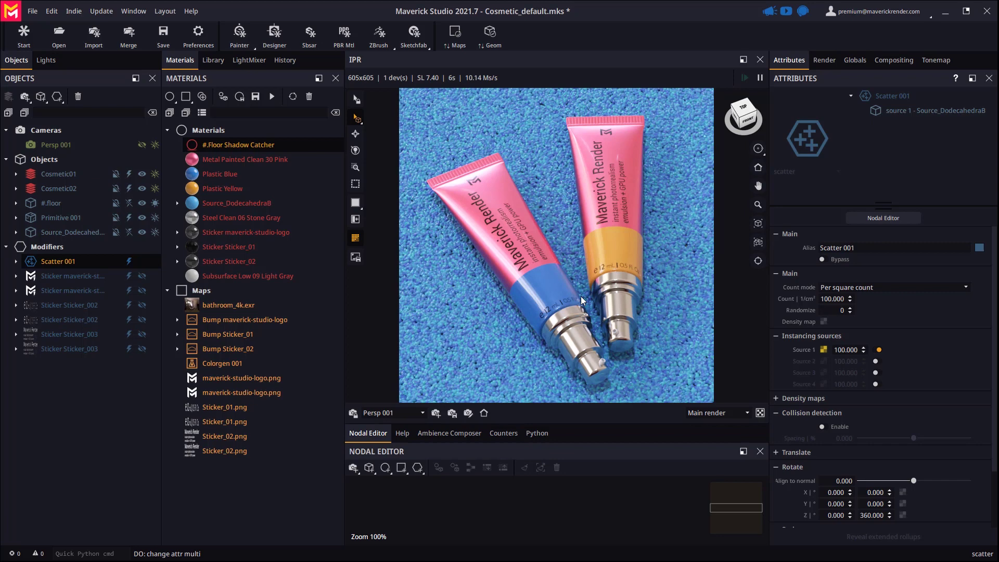
Set the scatter's maximum Z translation to 0.5 cm, inspect the grains up close, and restore the original camera view.
scroll(941, 364, down, 2)
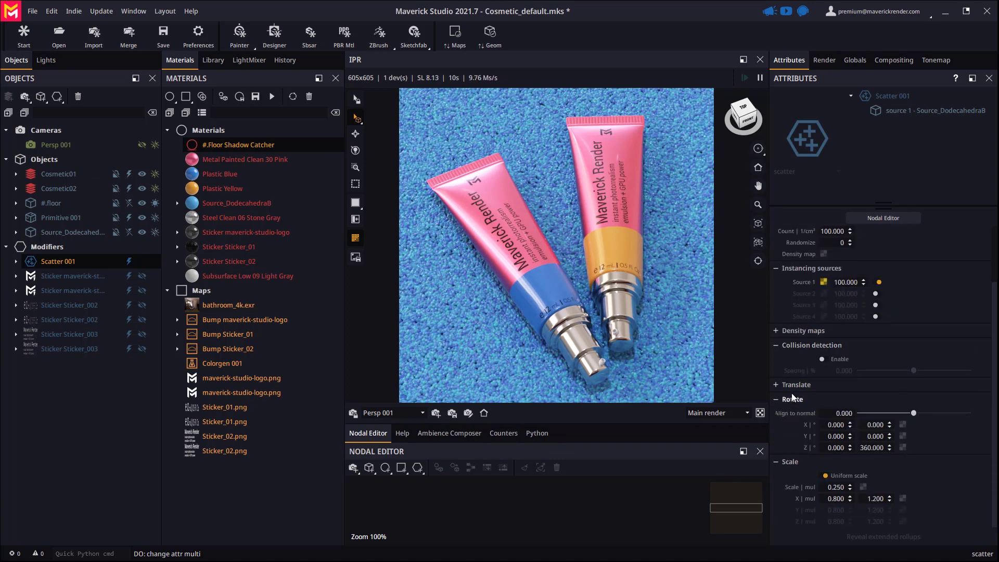
click(796, 384)
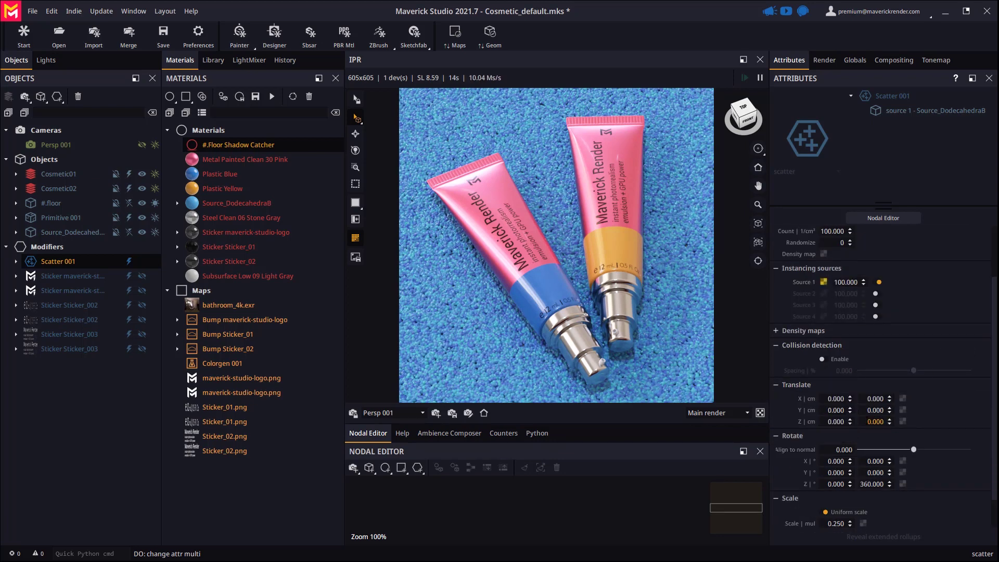
drag(865, 421, 901, 421)
text(0.5)
key(Return)
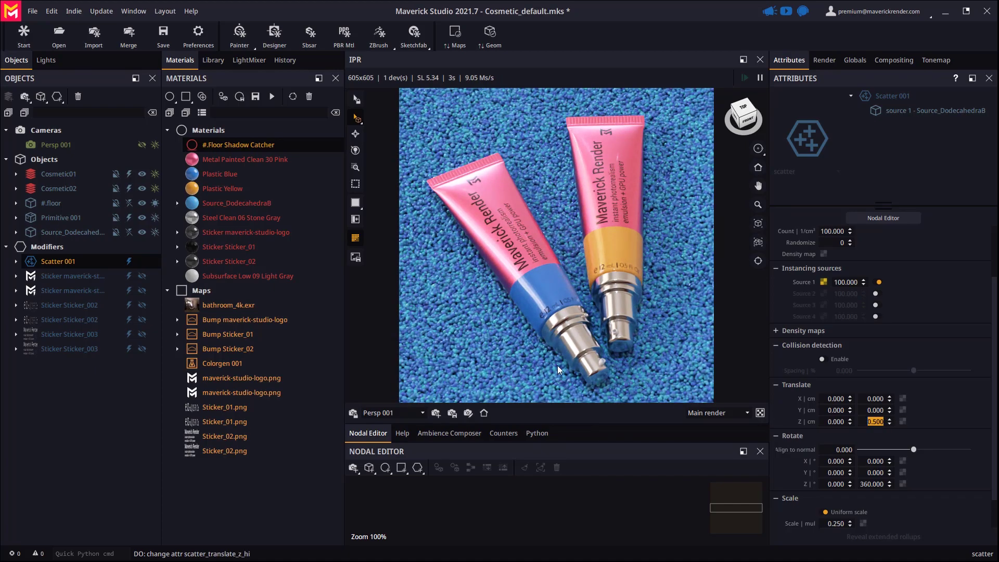
alt+drag(517, 316, 551, 237)
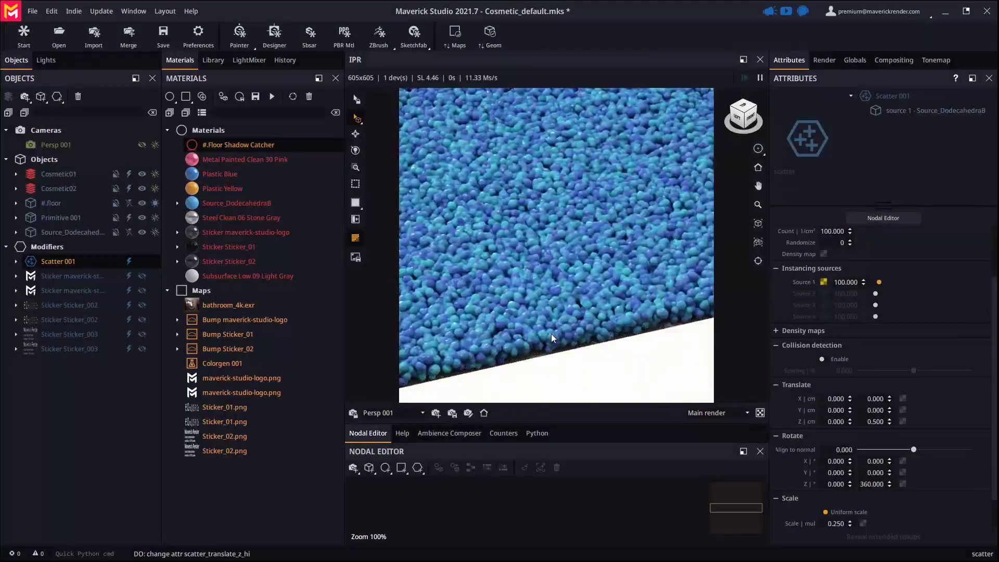
drag(549, 335, 529, 384)
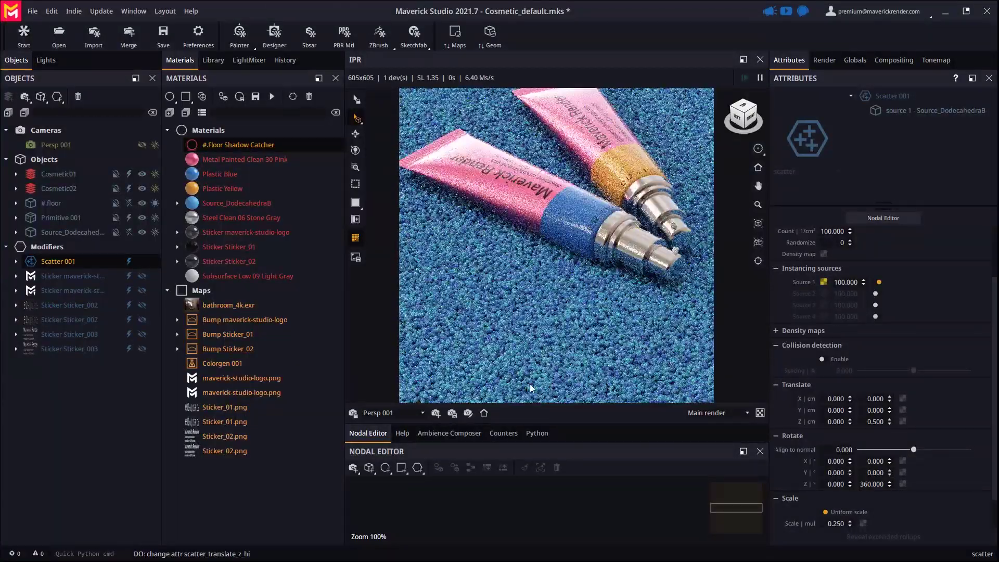
click(485, 414)
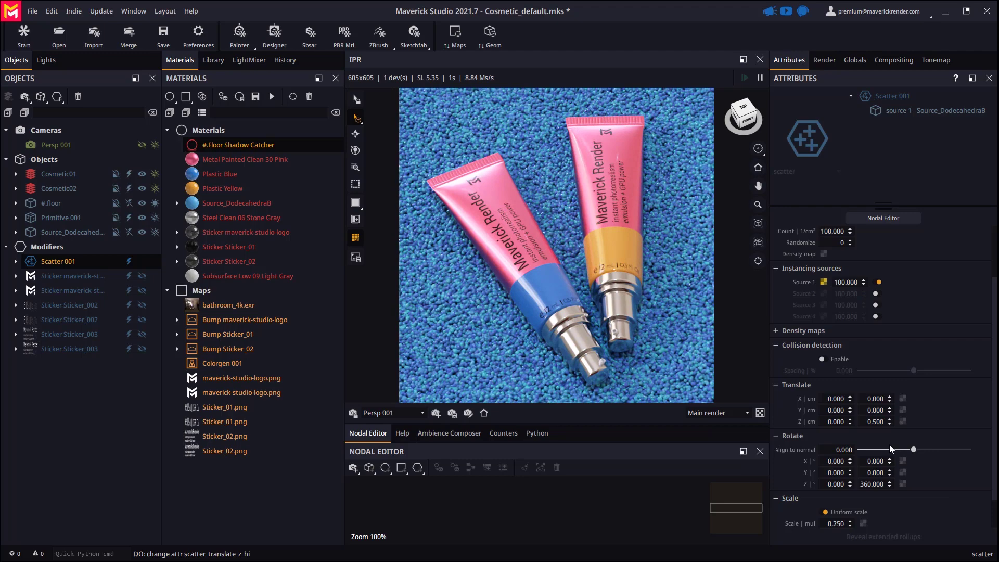
Try a maximum Z translation of 2 cm for the scatter.
drag(864, 422, 917, 422)
text(2)
key(Return)
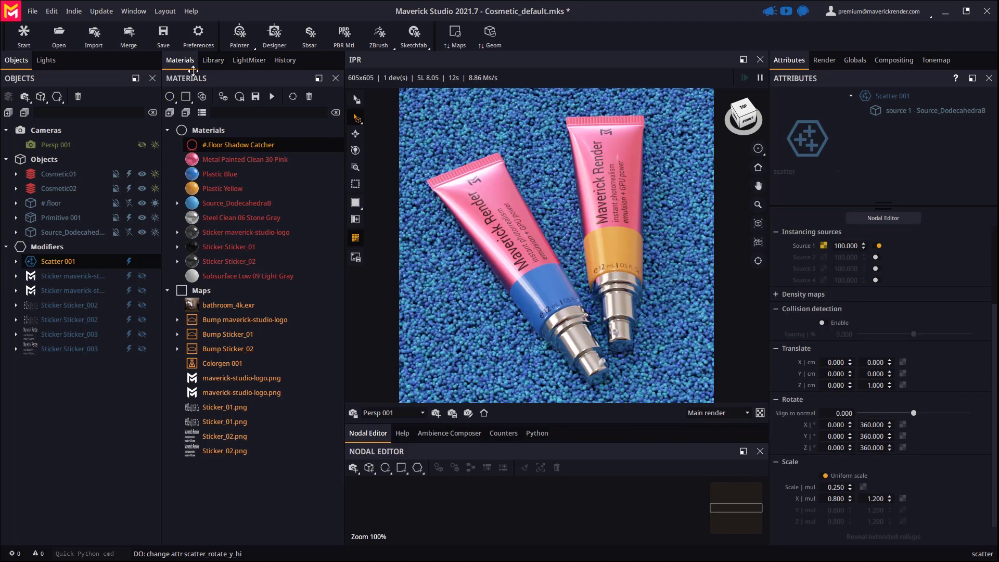
Assign the Gold Yellow 24 Rough material from the library's rough precious metals to the dodecahedron source object.
click(213, 60)
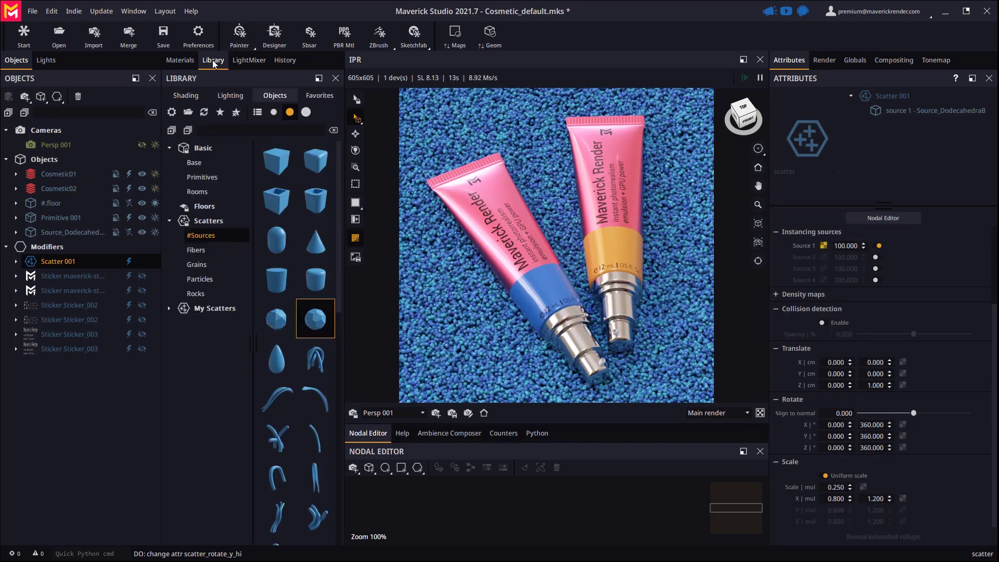
click(193, 96)
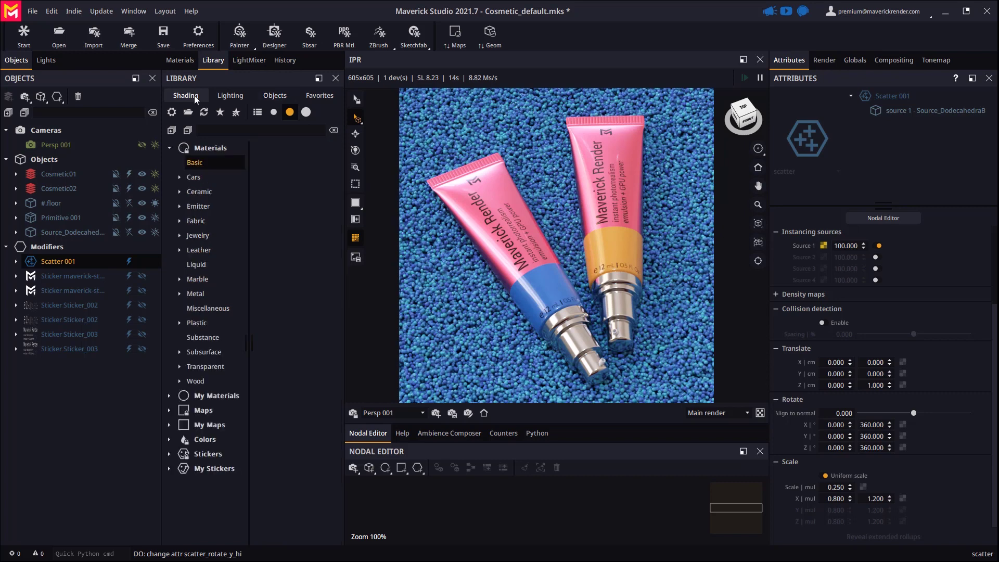
click(196, 294)
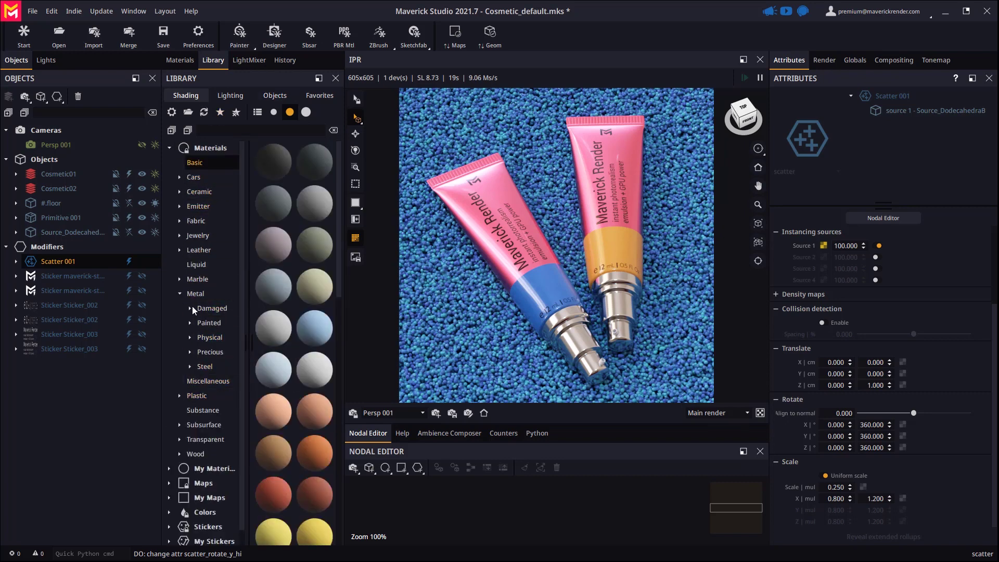
click(210, 352)
click(227, 390)
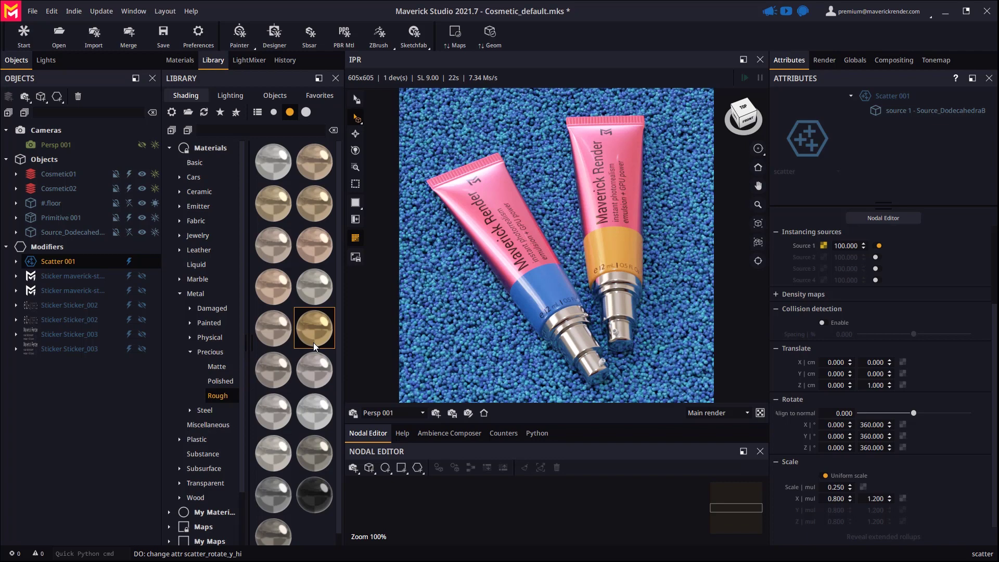
drag(313, 331, 80, 233)
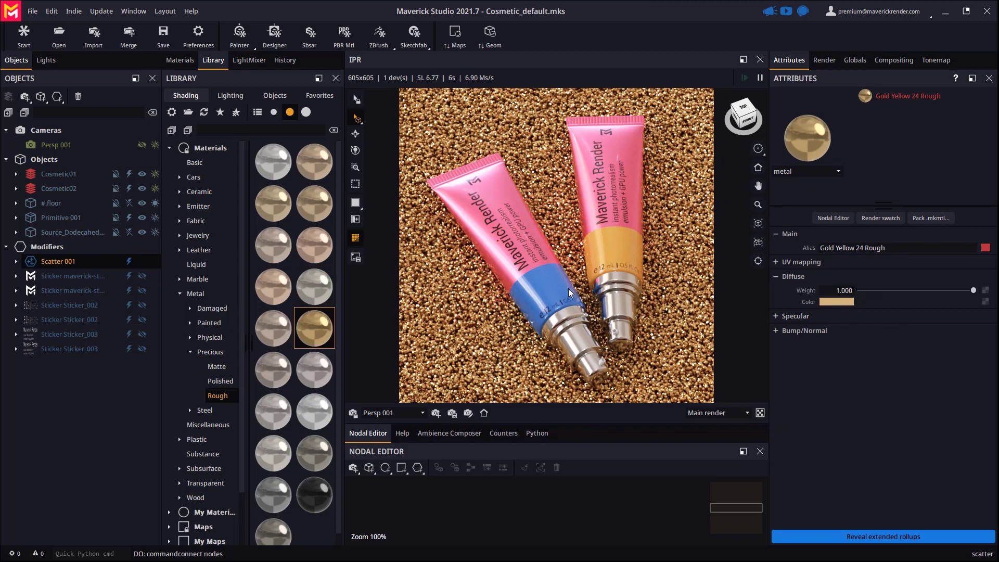
Drive the gold material's diffuse color with a new colorgen map and set its base color to a slightly darkened pale yellow.
click(985, 302)
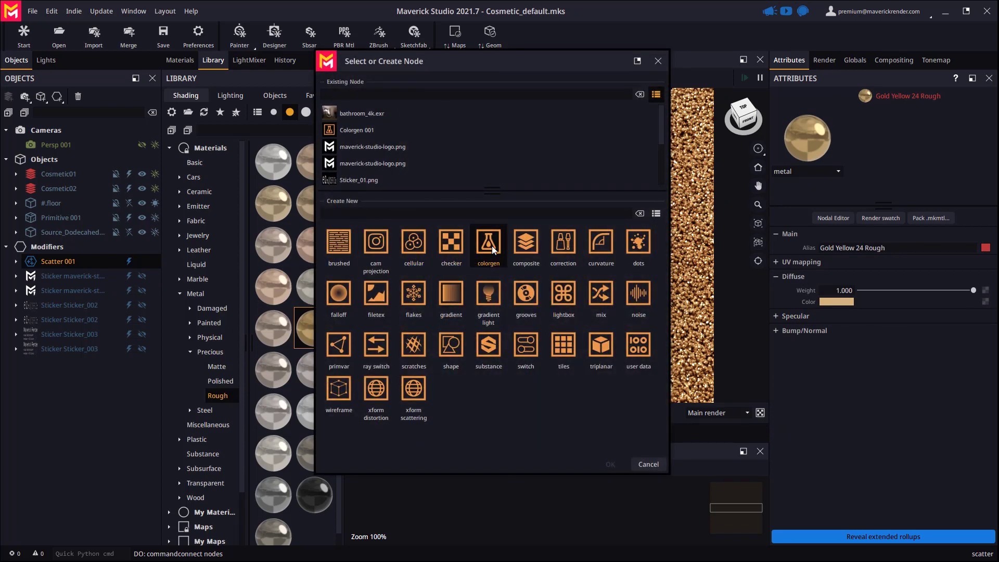
double_click(492, 245)
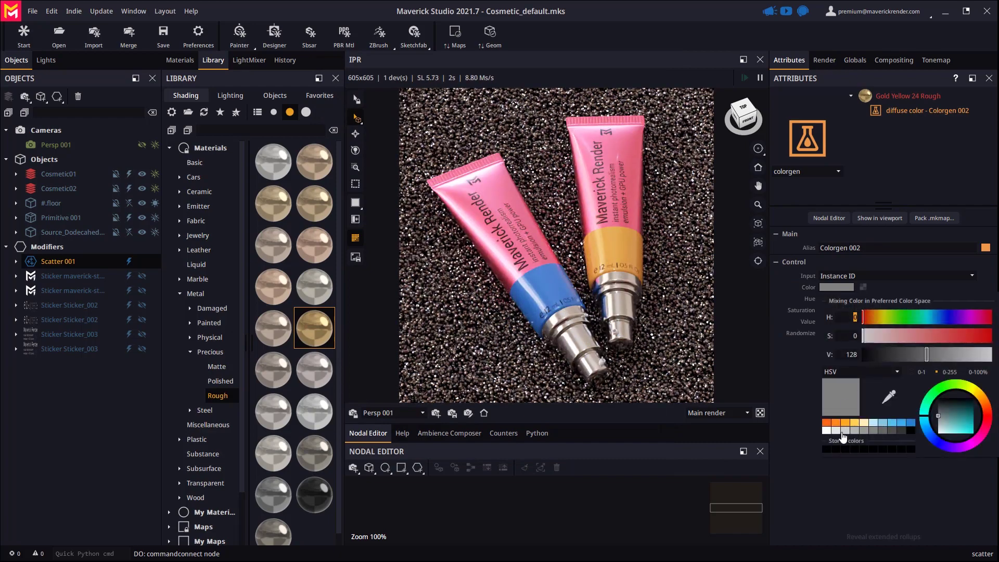
click(864, 423)
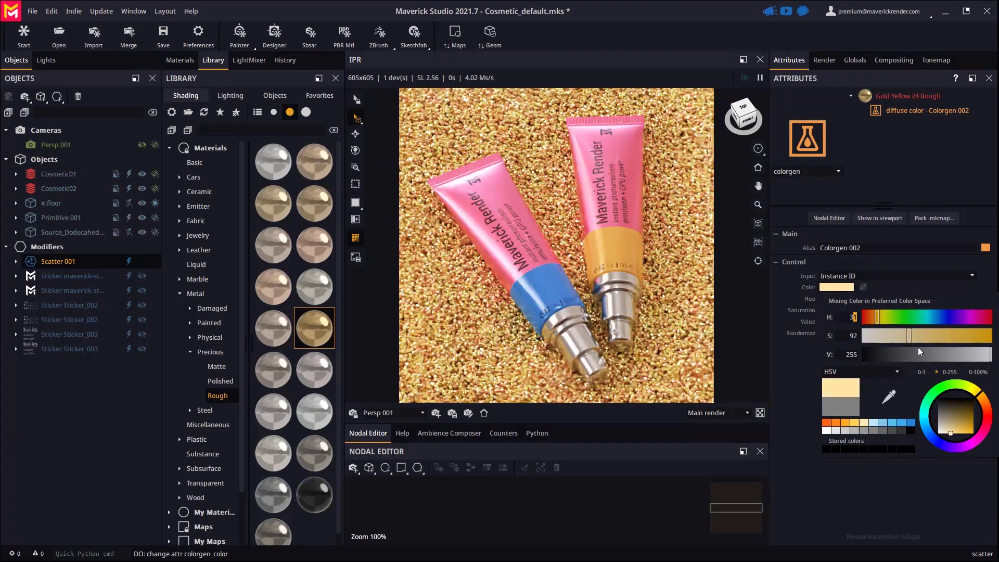
click(973, 354)
click(795, 354)
Set the colorgen's saturation variation to 0.751, value variation to 0.604 and hue variation to 0.046.
drag(915, 310, 944, 311)
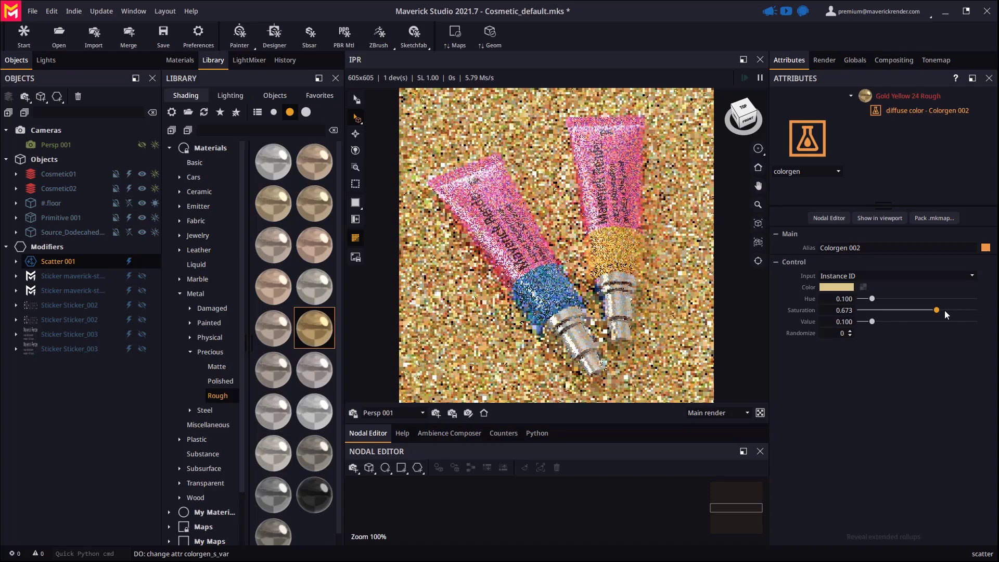
click(944, 310)
click(929, 322)
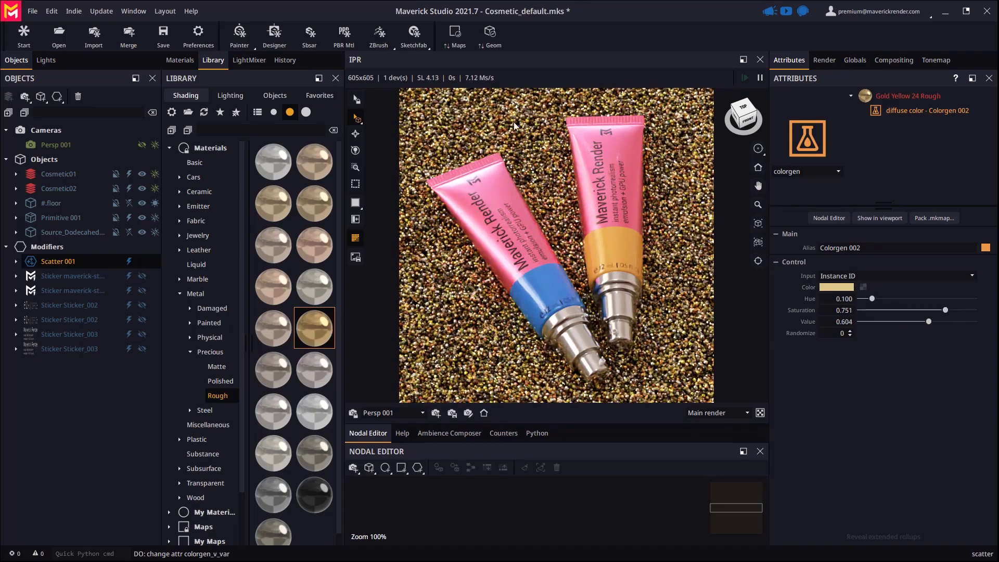
click(867, 299)
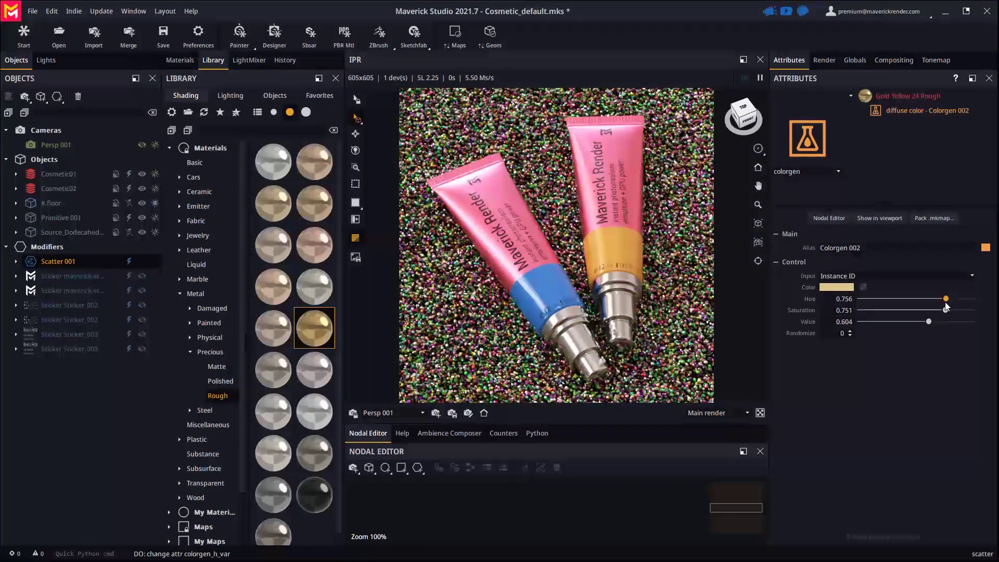
Change the colorgen's base color to dark gray, with saturation variation 0 and value variation 0.539.
click(837, 287)
click(902, 431)
click(788, 361)
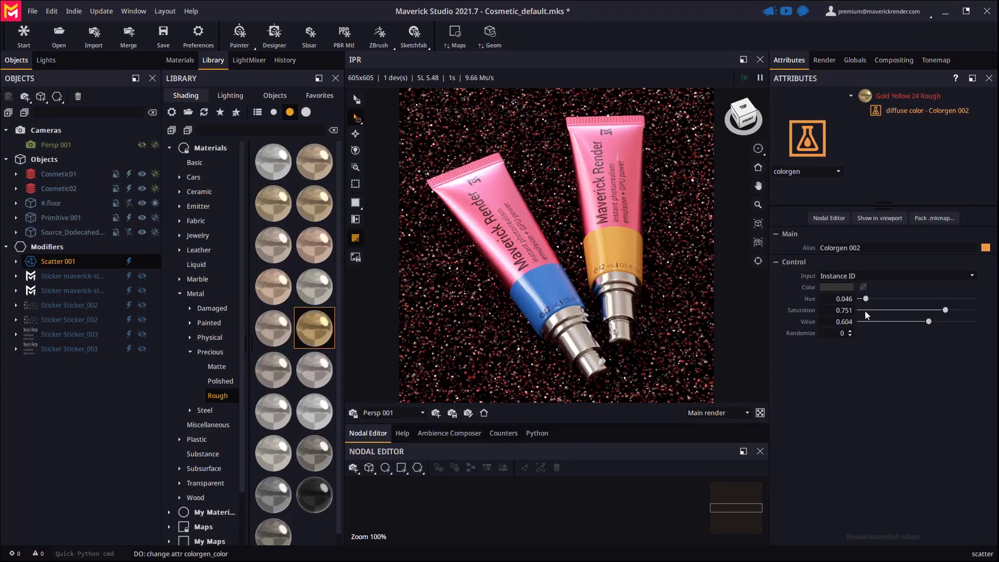
click(860, 310)
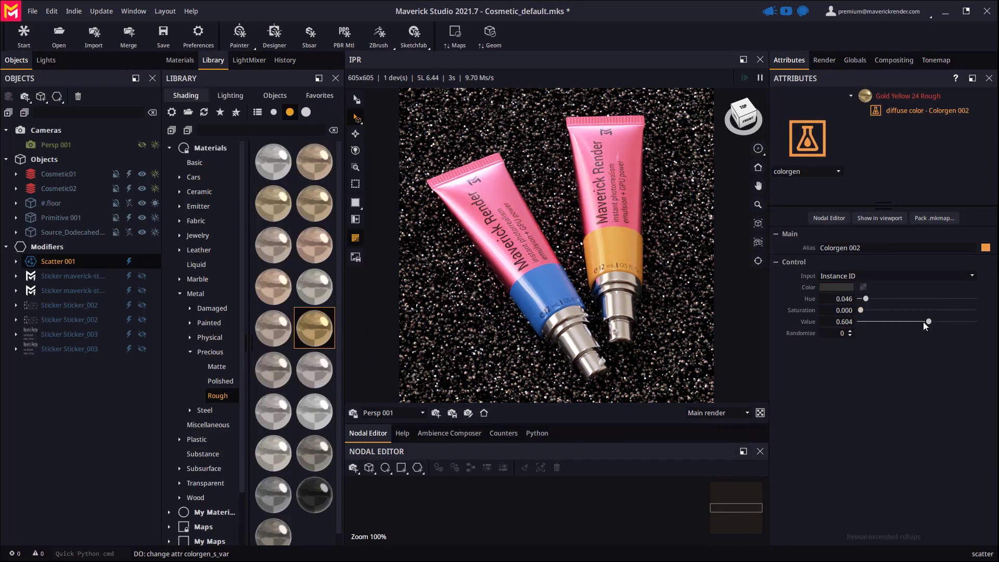
drag(923, 321, 921, 321)
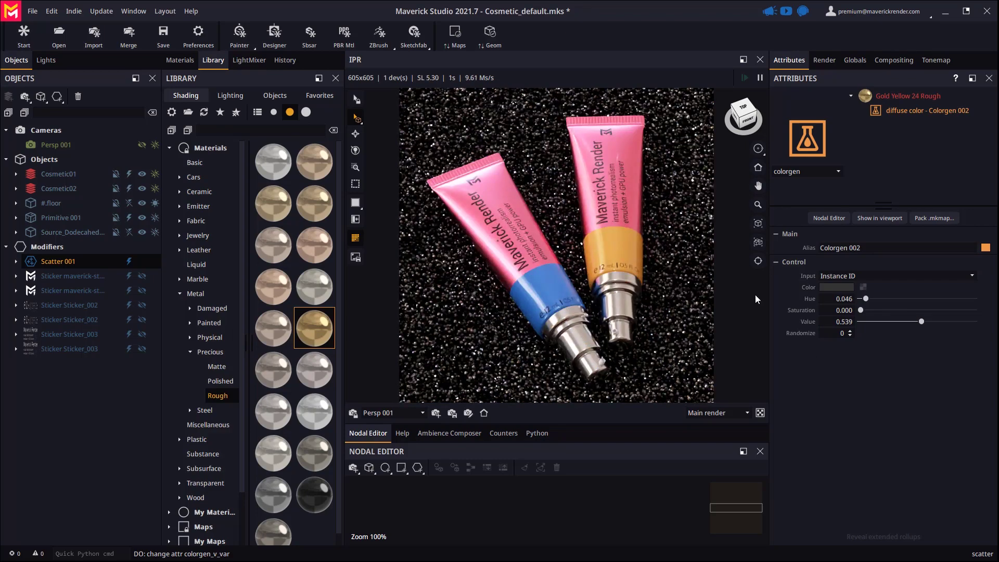
Enlarge the lower editor area and add a spotlight to the scene's lighting in the Ambience Composer.
drag(475, 422, 475, 385)
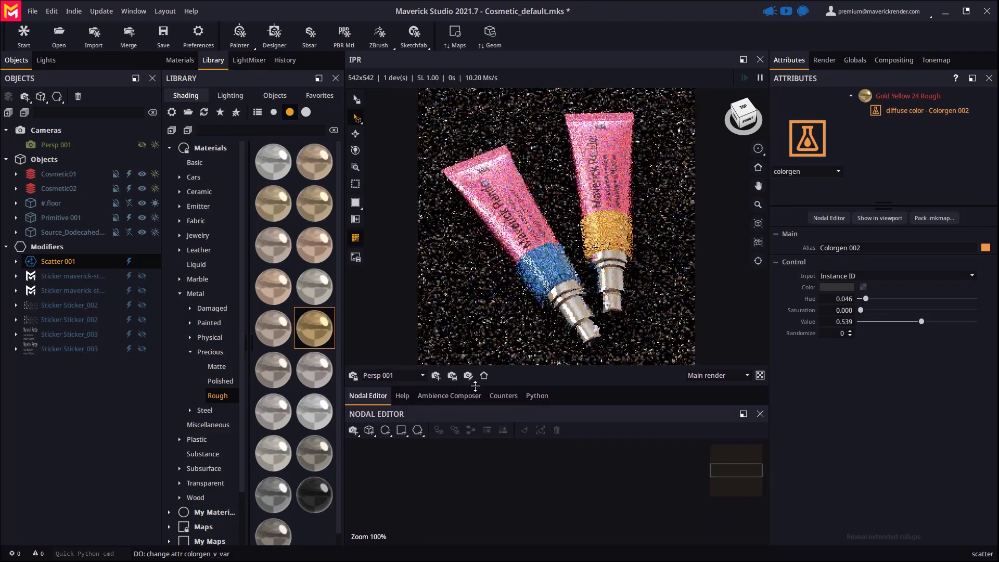
click(449, 395)
click(355, 451)
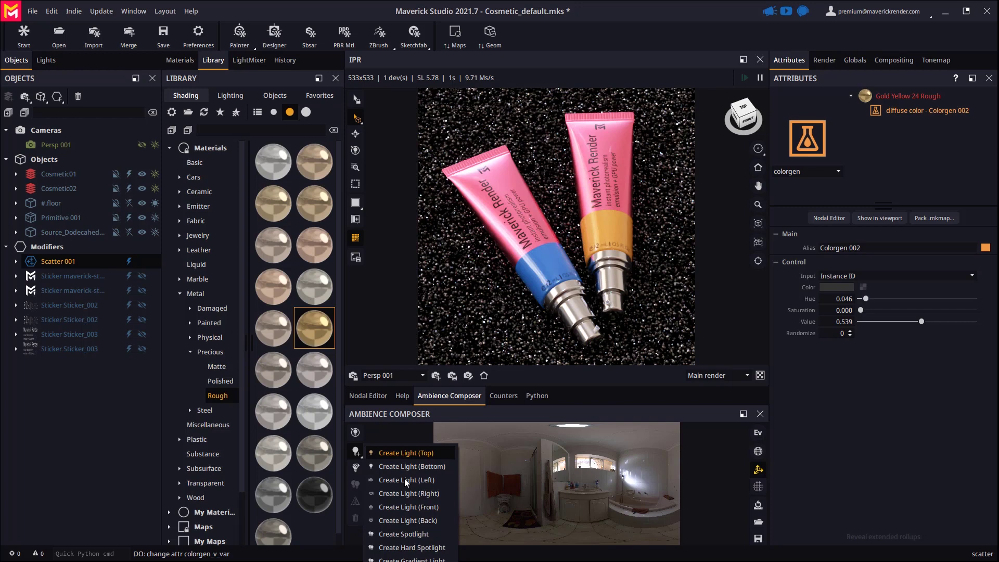
click(404, 533)
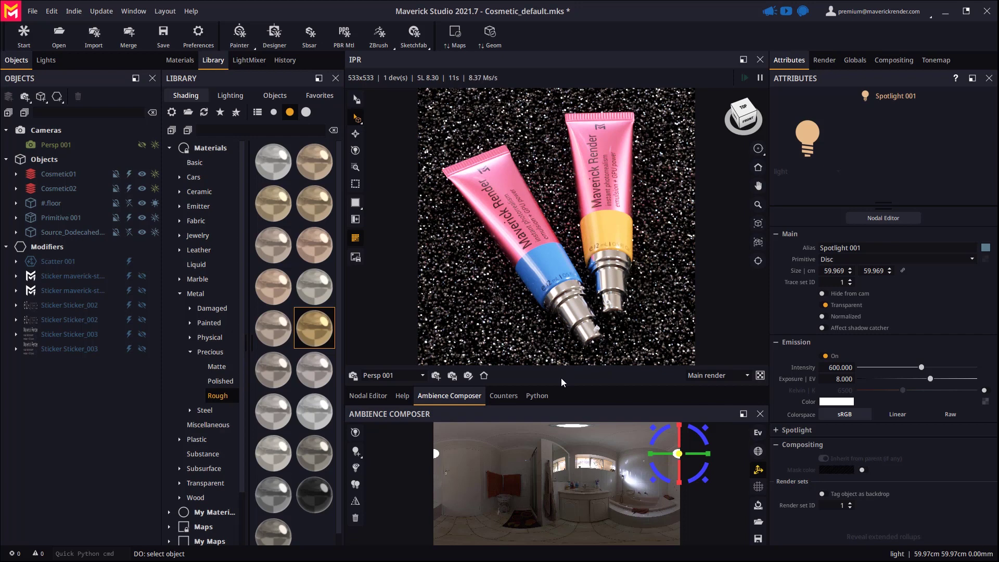
Deactivate Scatter 001 and apply the library's red grains scatter preset to the plane.
click(274, 95)
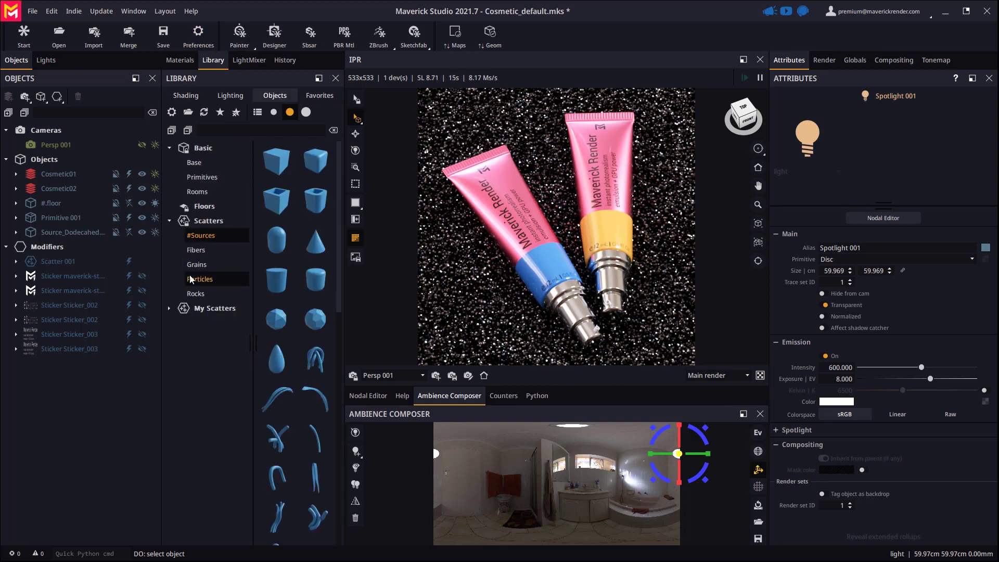
click(203, 266)
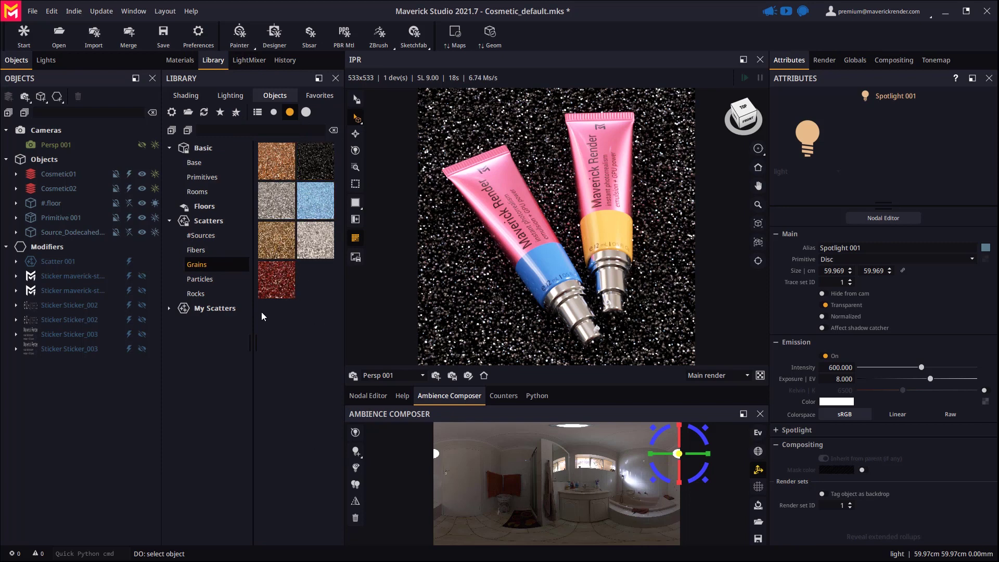
click(129, 261)
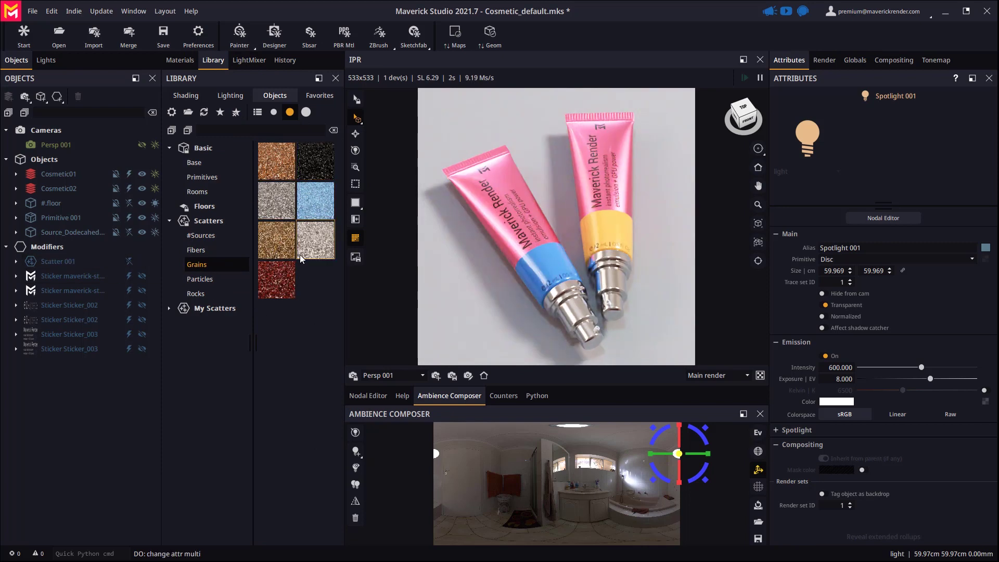
drag(276, 280, 680, 233)
Replace the red grains with the library's black grains scatter preset on the plane.
click(123, 295)
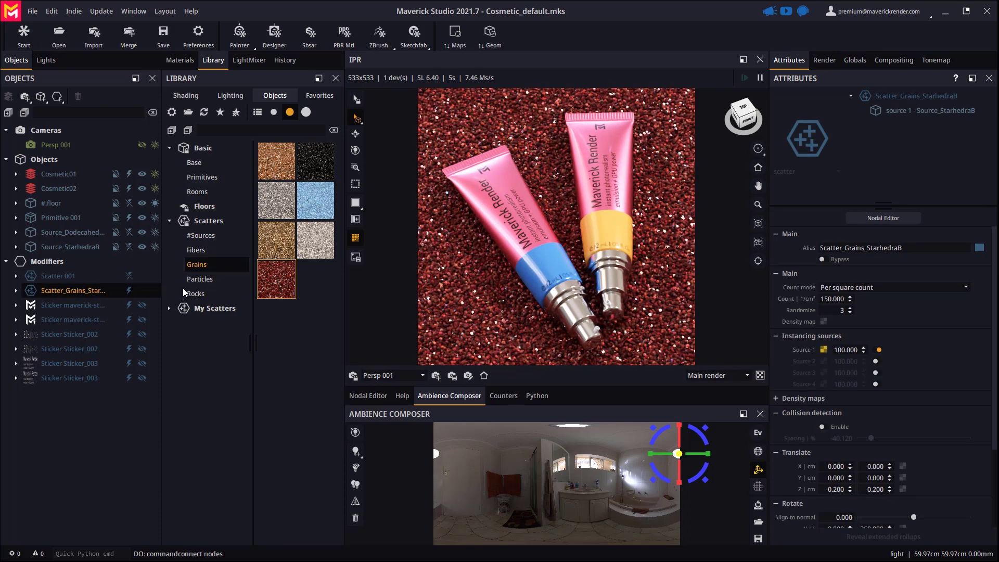
drag(304, 170, 587, 236)
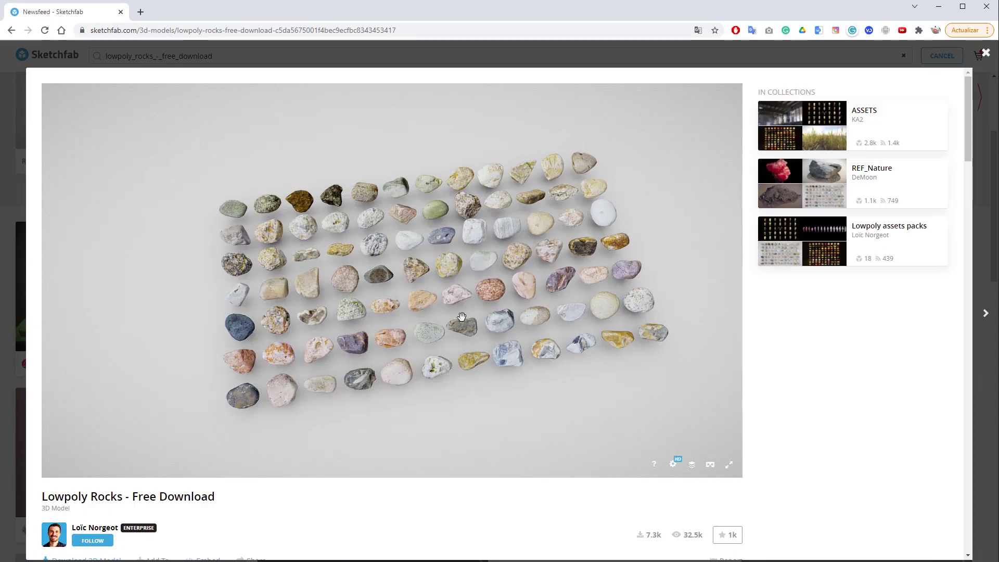
Inspect the Lowpoly Rocks - Free Download model on Sketchfab in the browser and start downloading it.
drag(457, 312, 457, 327)
scroll(457, 326, up, 5)
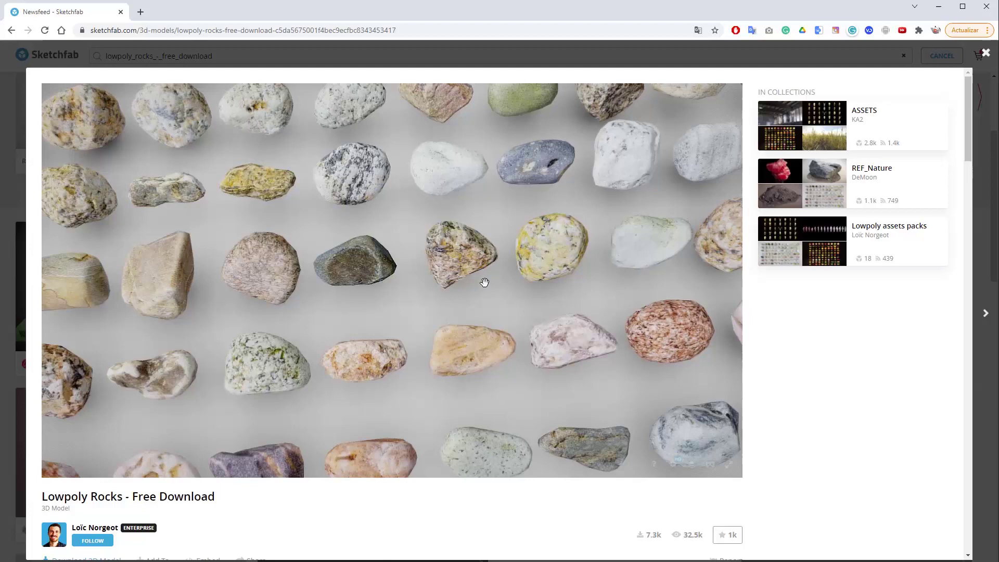
scroll(454, 294, down, 10)
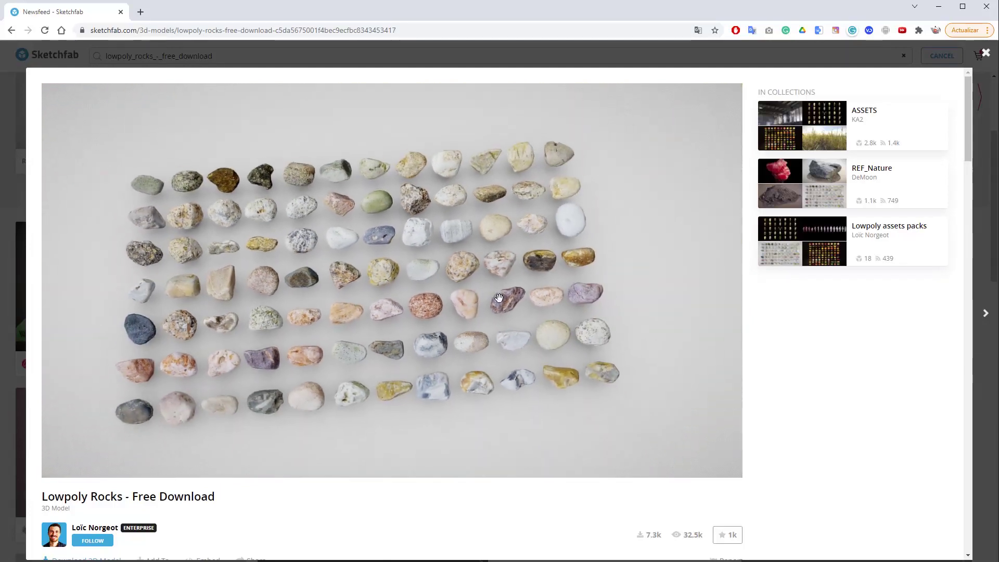
scroll(376, 503, down, 5)
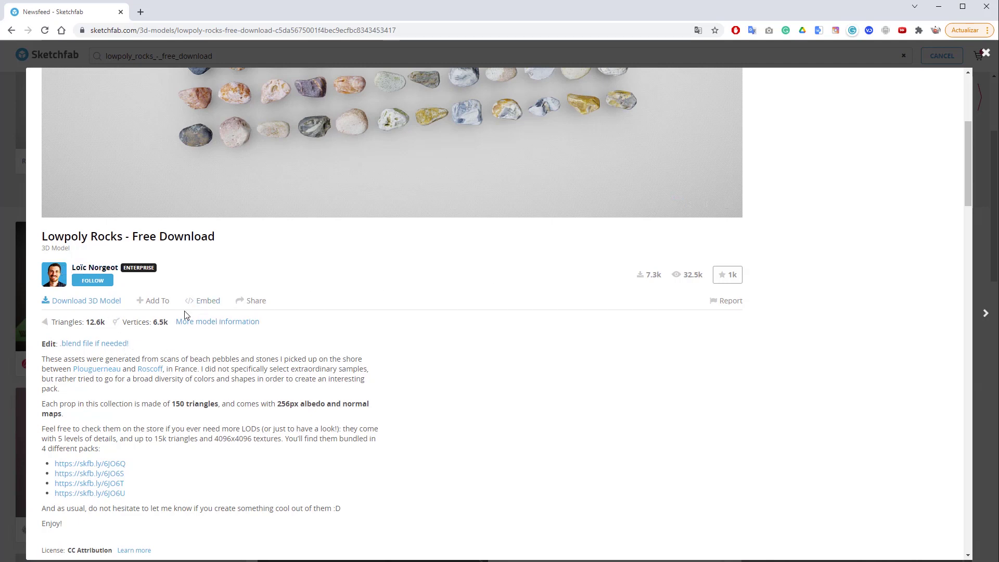
click(77, 302)
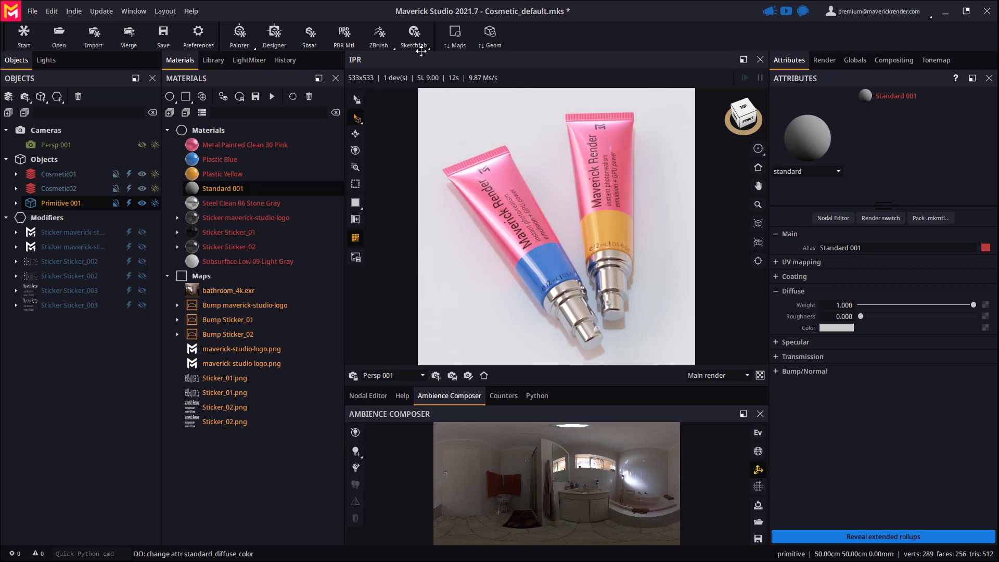
Merge the downloaded Sketchfab rocks model scene.gltf at its original millimetre scale, skipping the conflicting Persp 001 camera.
click(416, 41)
click(442, 74)
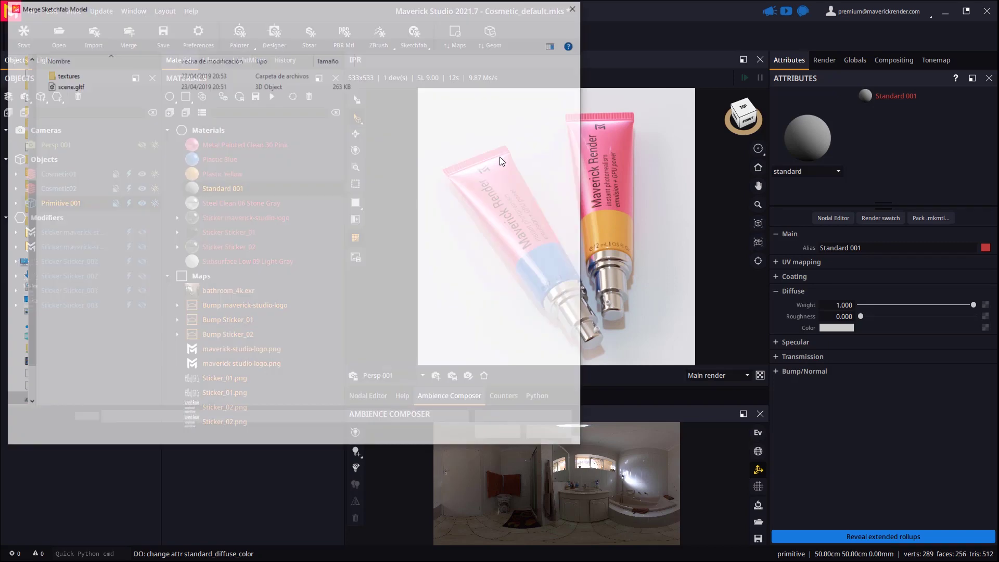
double_click(70, 86)
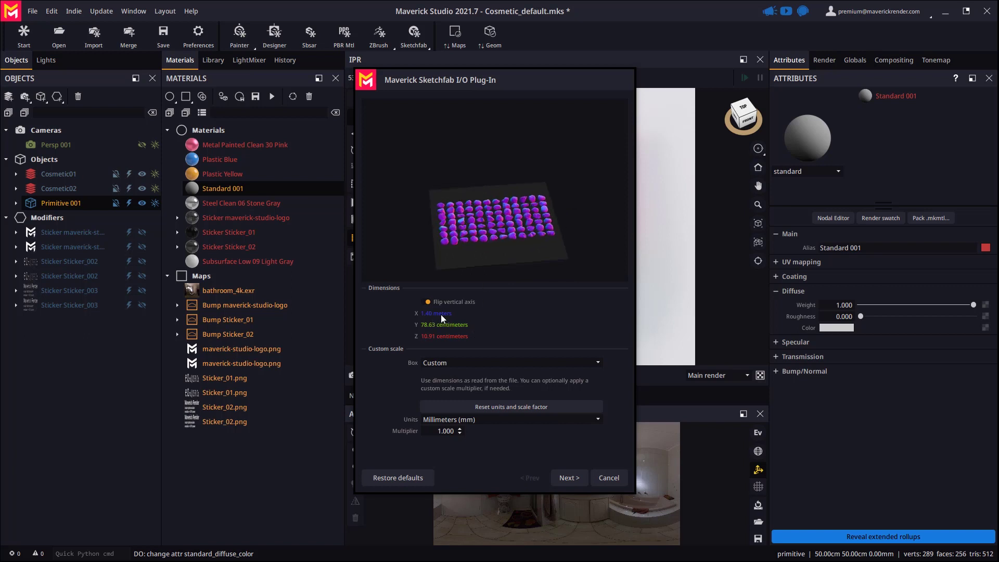
click(573, 481)
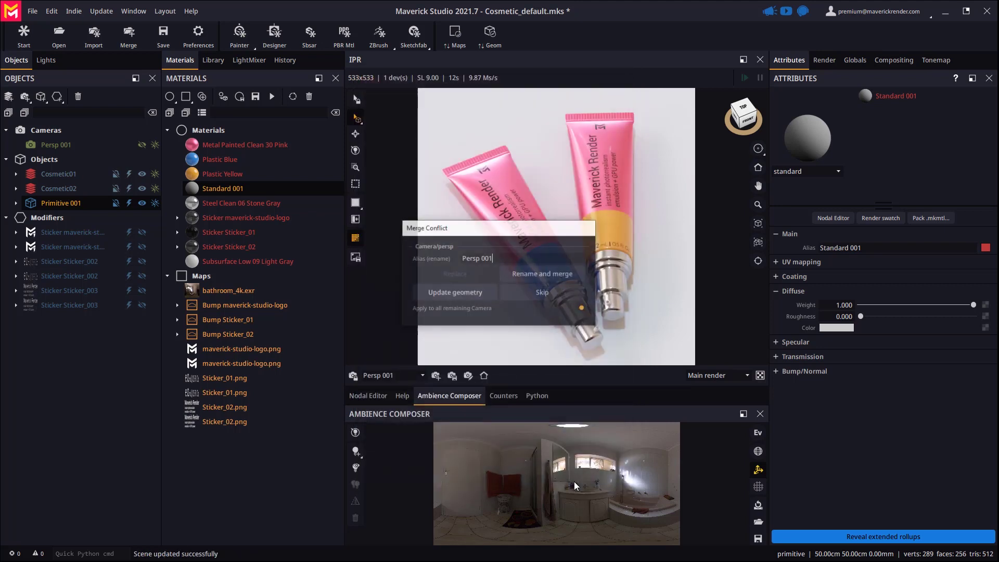
click(539, 291)
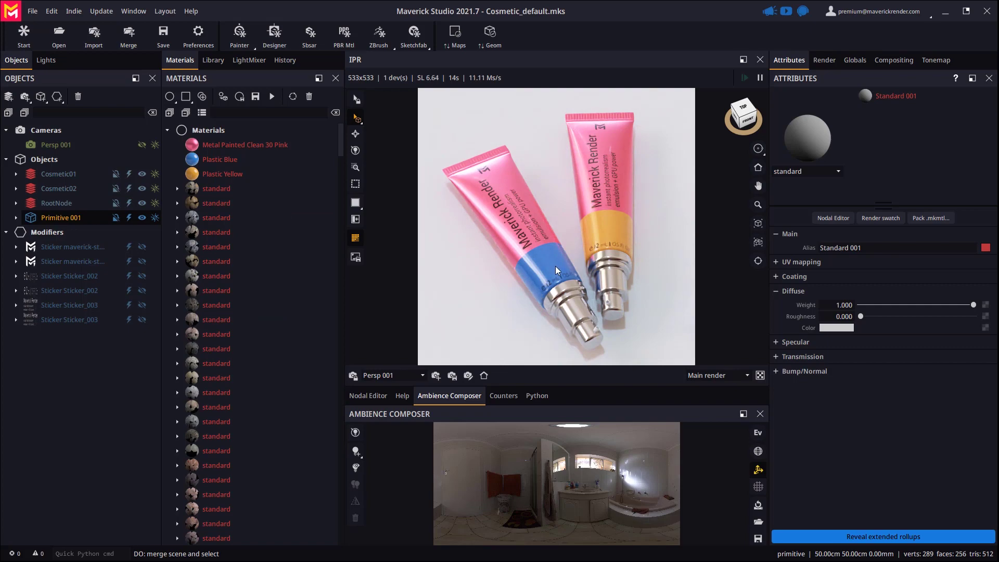
Turn off the Keep aspect option for the IPR resolution in the global settings.
click(758, 242)
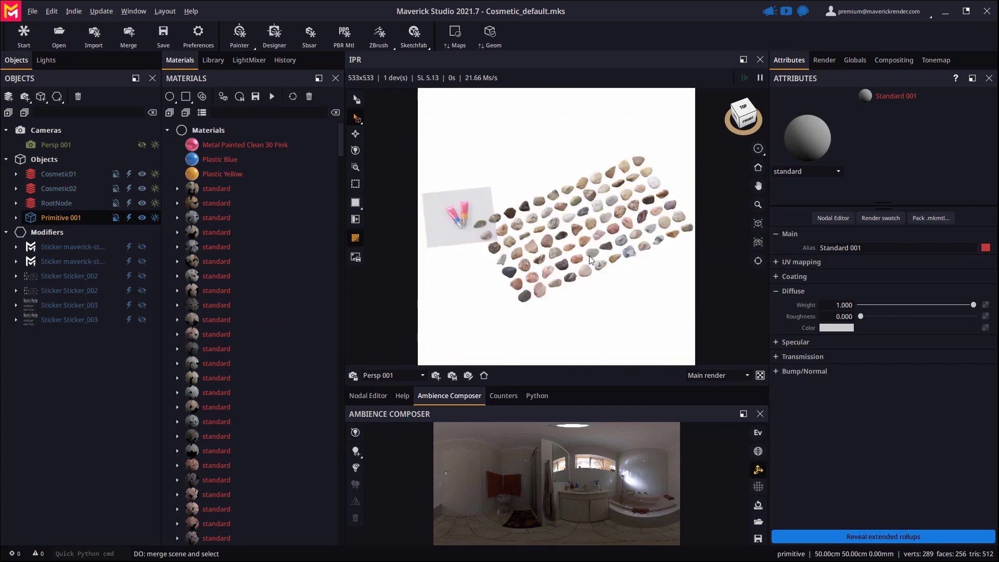
click(855, 60)
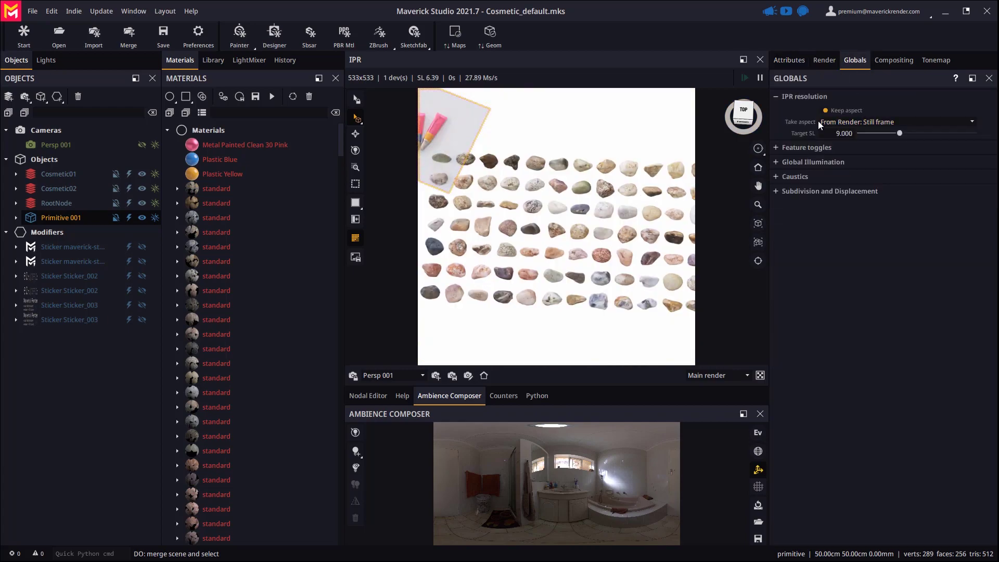
click(823, 110)
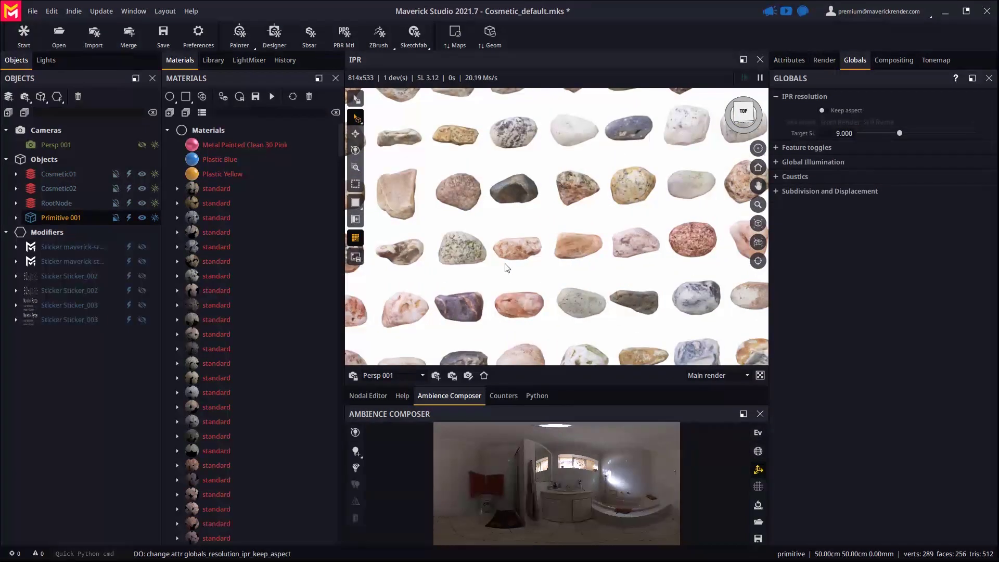
Select the four pinkish rocks rock057, rock058, rock059 and rock061 and ungroup them from RootNode.
scroll(507, 260, up, 4)
middle_drag(604, 252, 554, 237)
scroll(554, 237, down, 2)
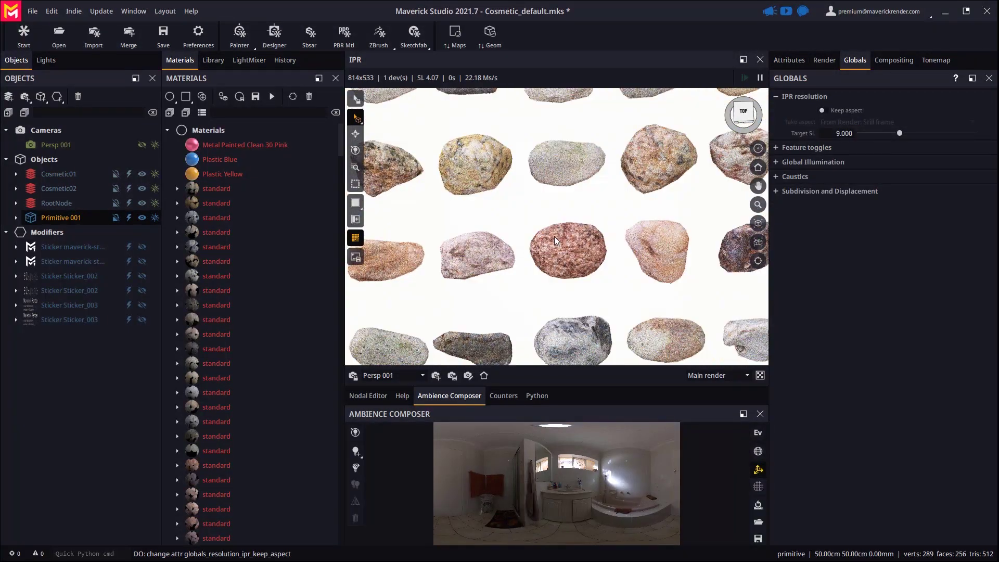
scroll(554, 236, down, 5)
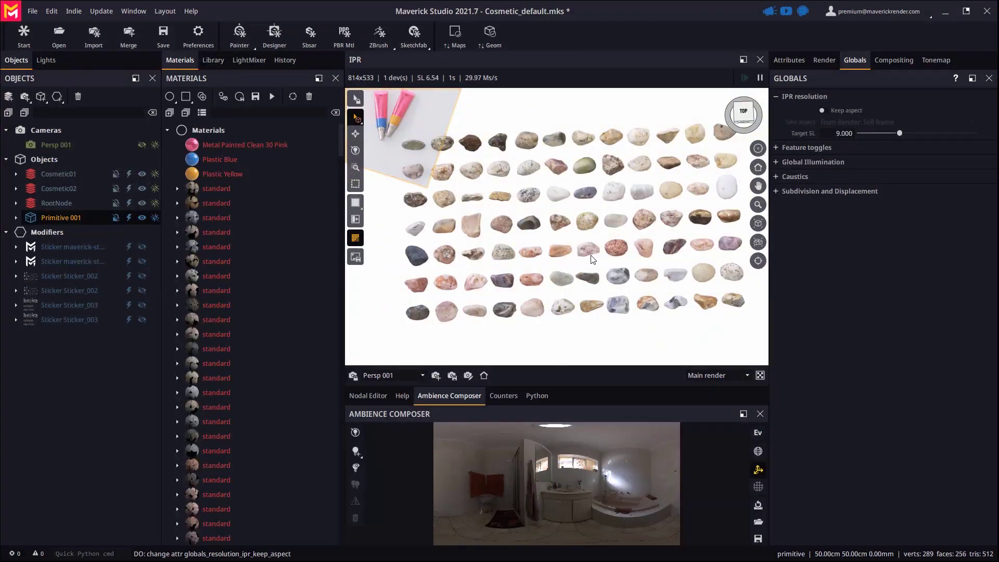
scroll(613, 256, up, 3)
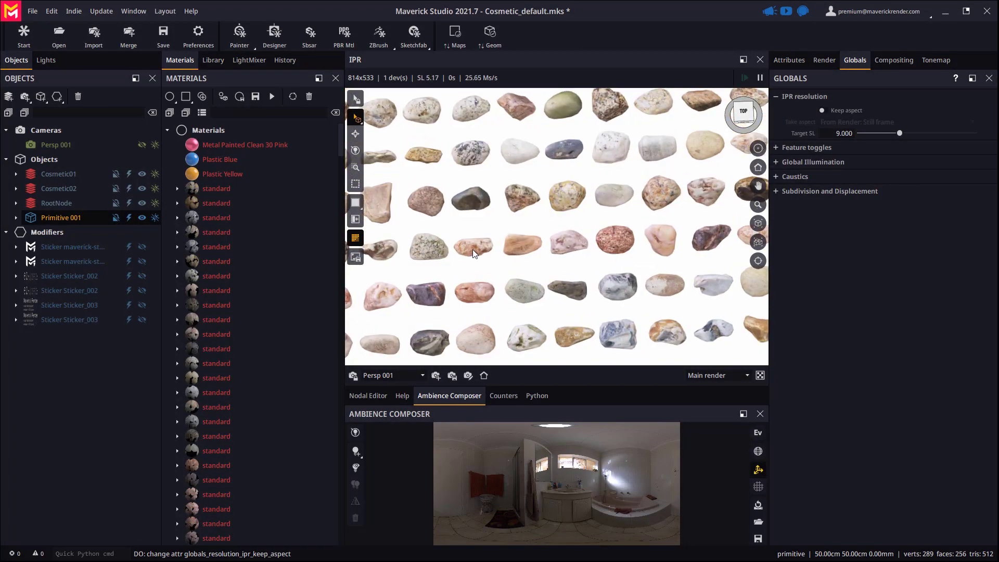
click(472, 248)
shift+click(514, 244)
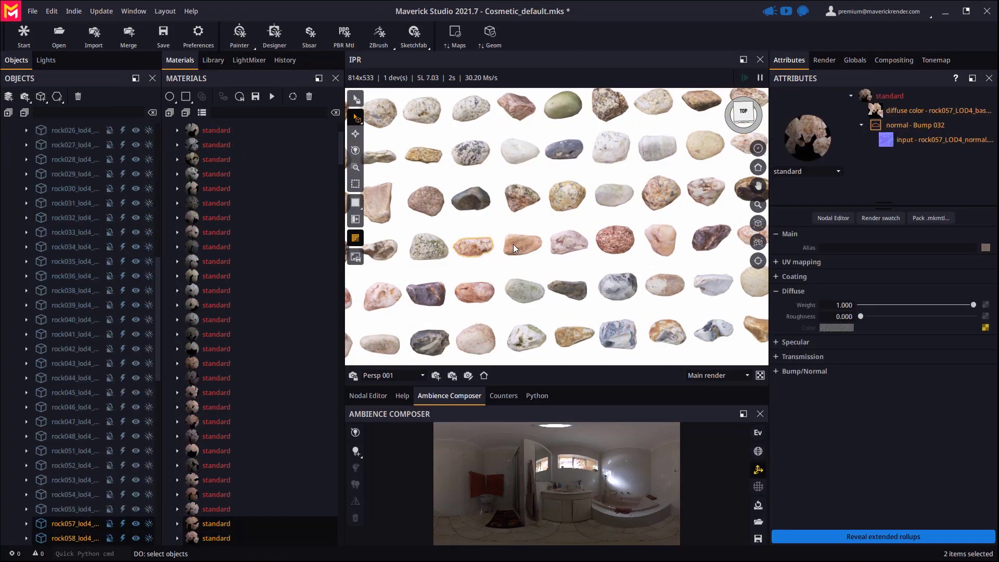
shift+click(565, 242)
shift+click(662, 238)
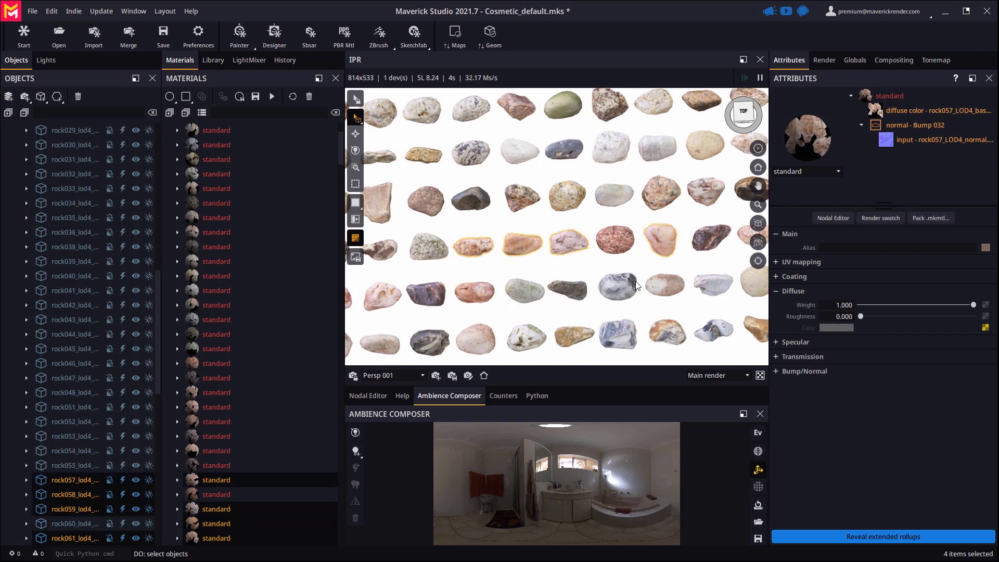
right_click(77, 482)
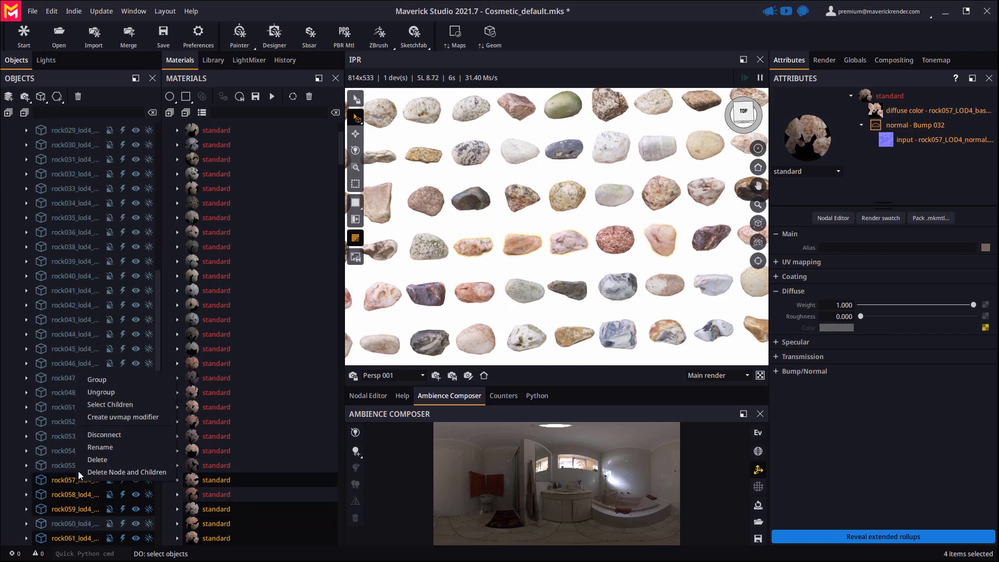
click(103, 394)
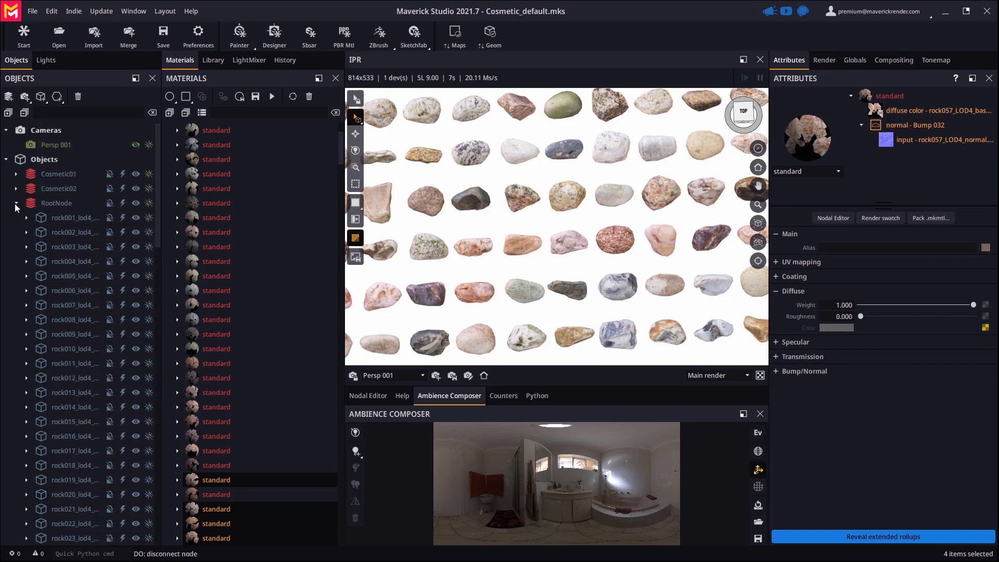
Delete the RootNode group together with all its remaining child rocks.
click(64, 204)
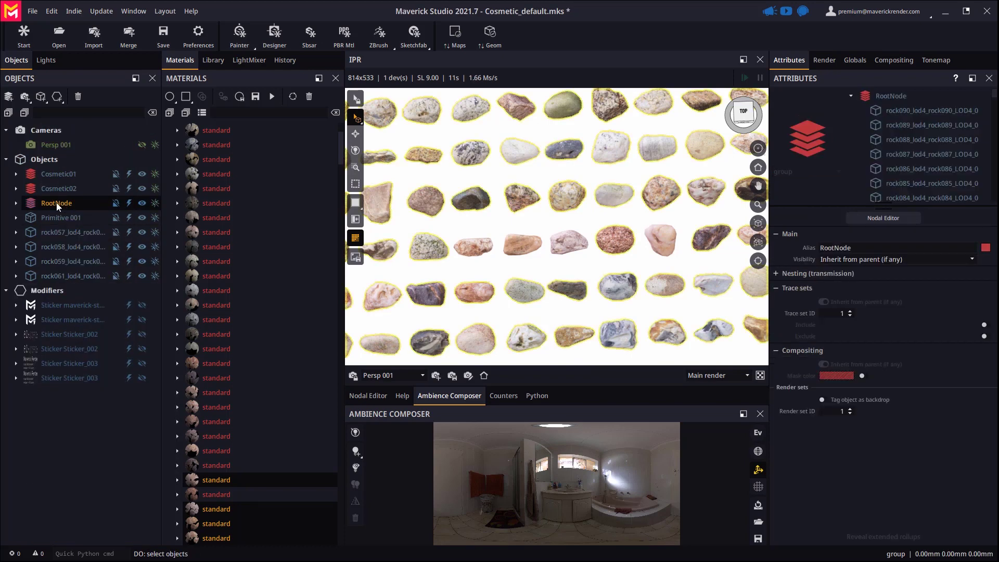
right_click(56, 201)
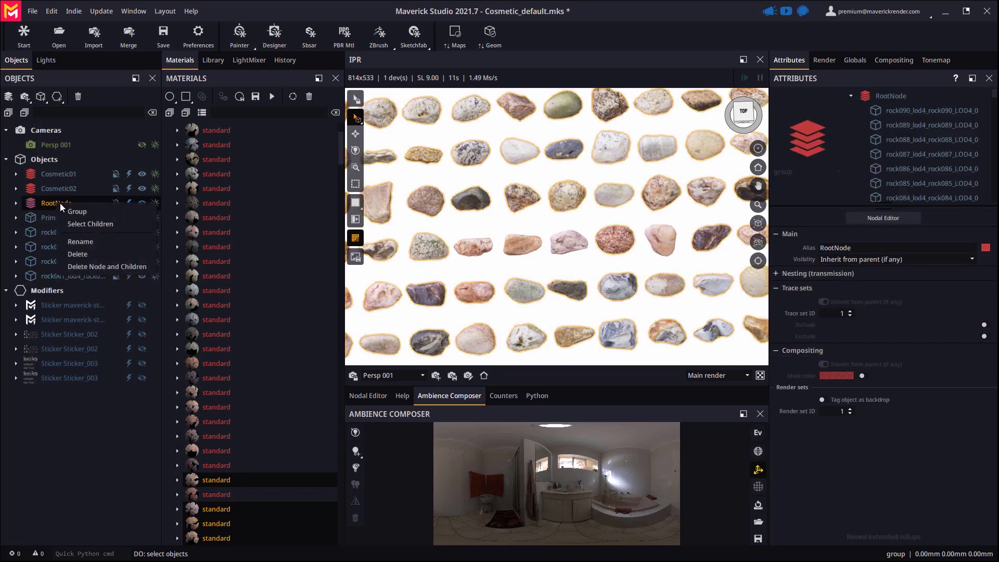
click(90, 268)
click(475, 303)
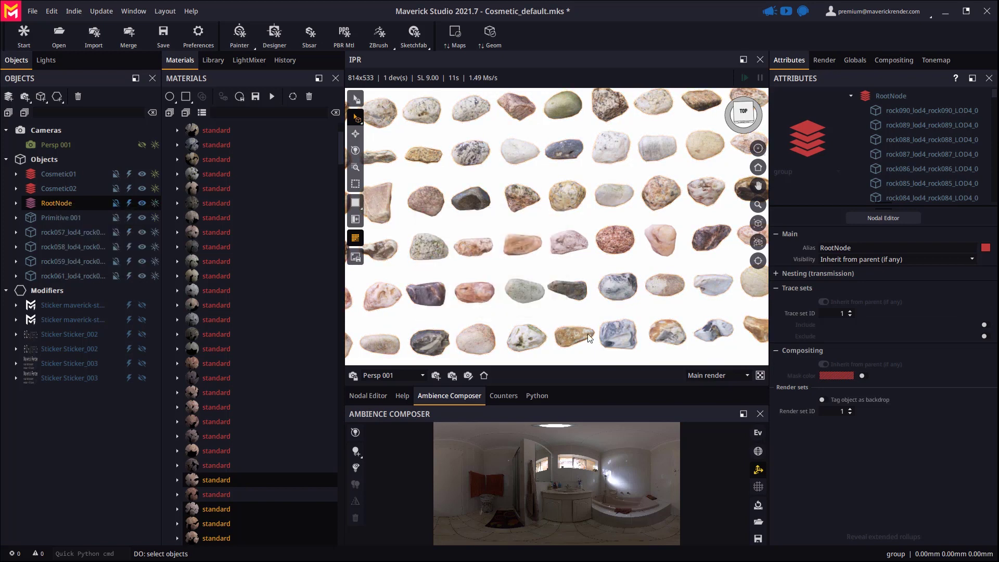
Purge all unused materials and maps left over from the deleted rocks.
scroll(581, 299, down, 5)
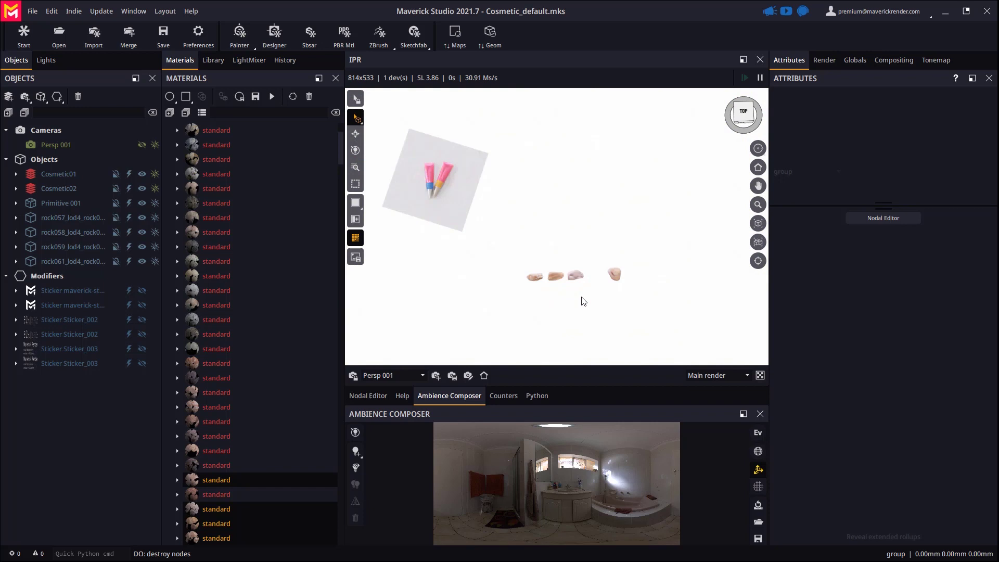
middle_drag(483, 268, 530, 270)
scroll(243, 272, up, 3)
scroll(250, 245, down, 20)
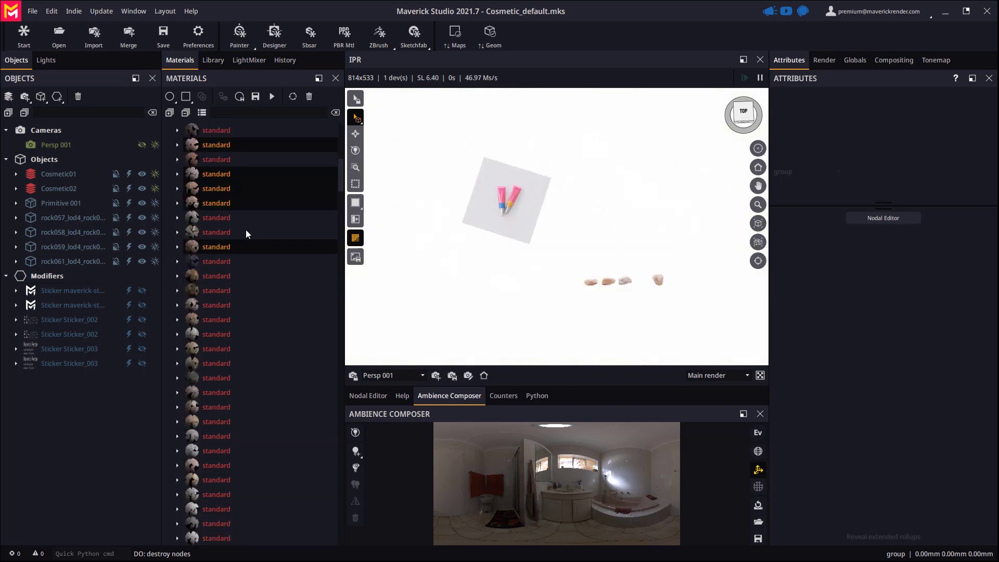
scroll(253, 340, up, 12)
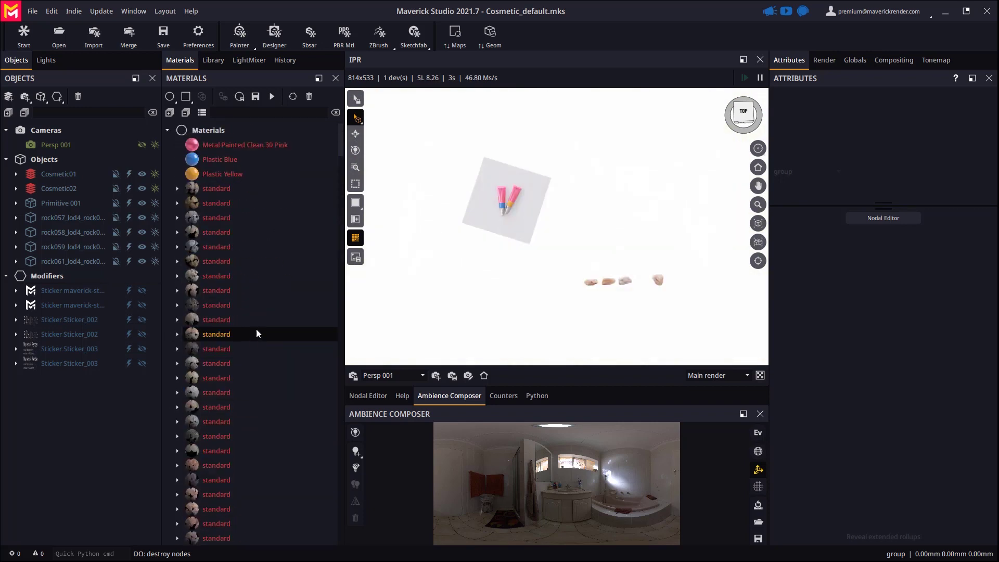
click(294, 97)
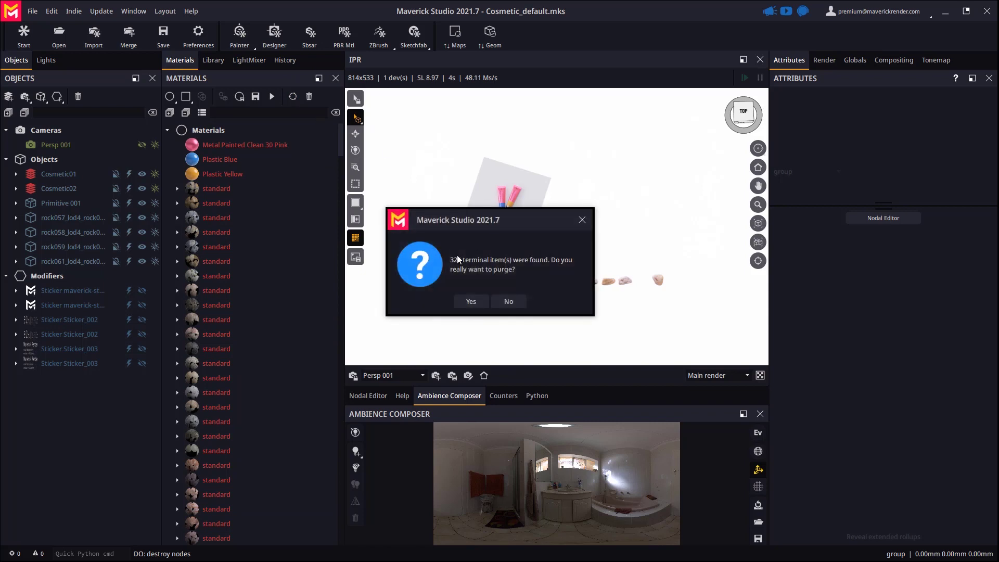
click(472, 301)
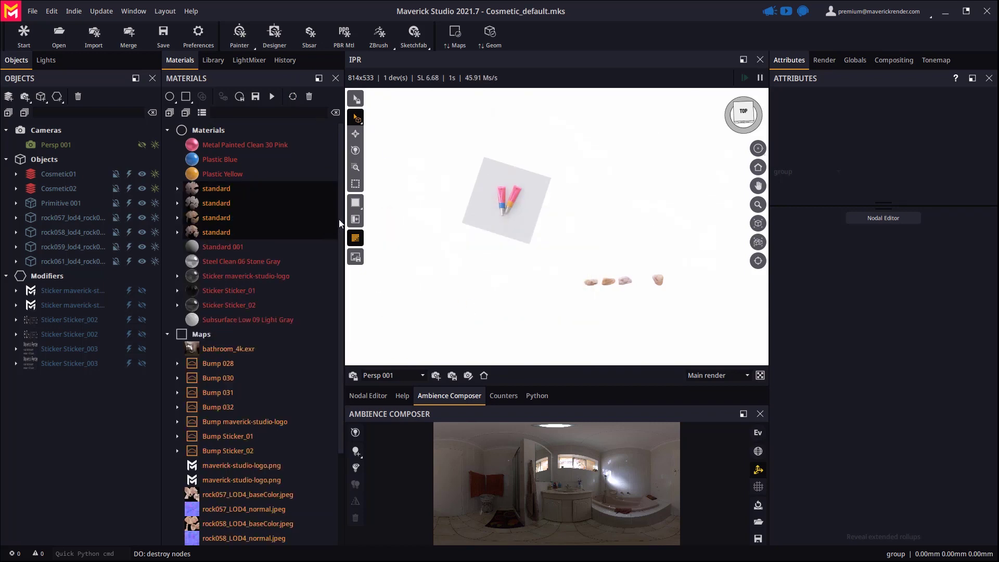
Create a scatter modifier and apply it to the floor plane beneath the tubes.
scroll(650, 316, up, 3)
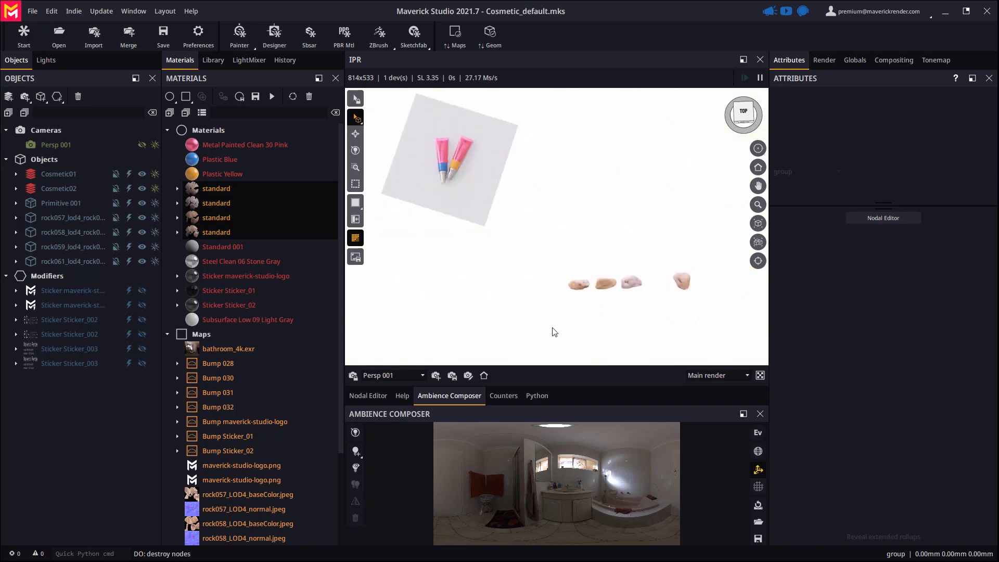
scroll(633, 281, up, 3)
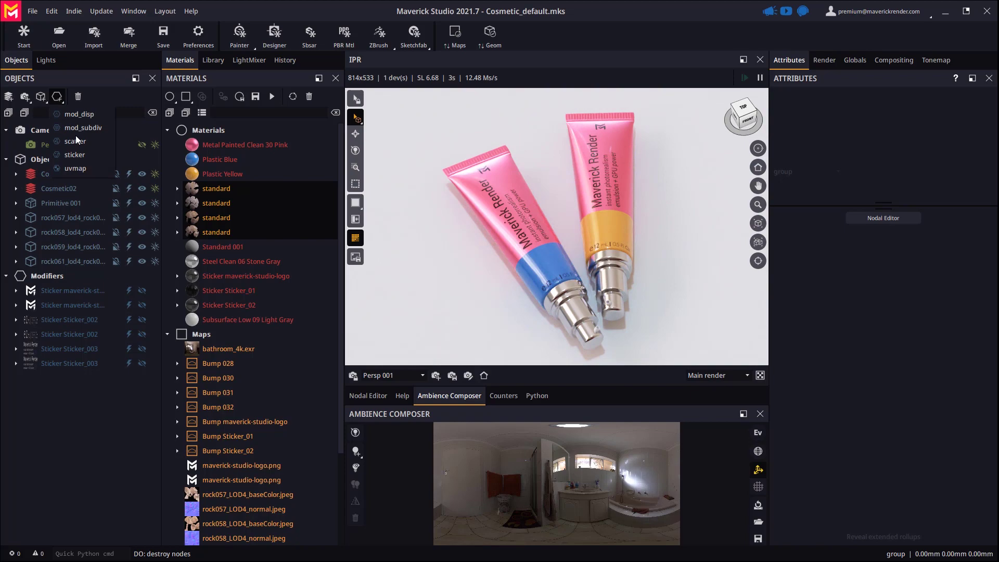
click(65, 142)
drag(65, 294, 431, 342)
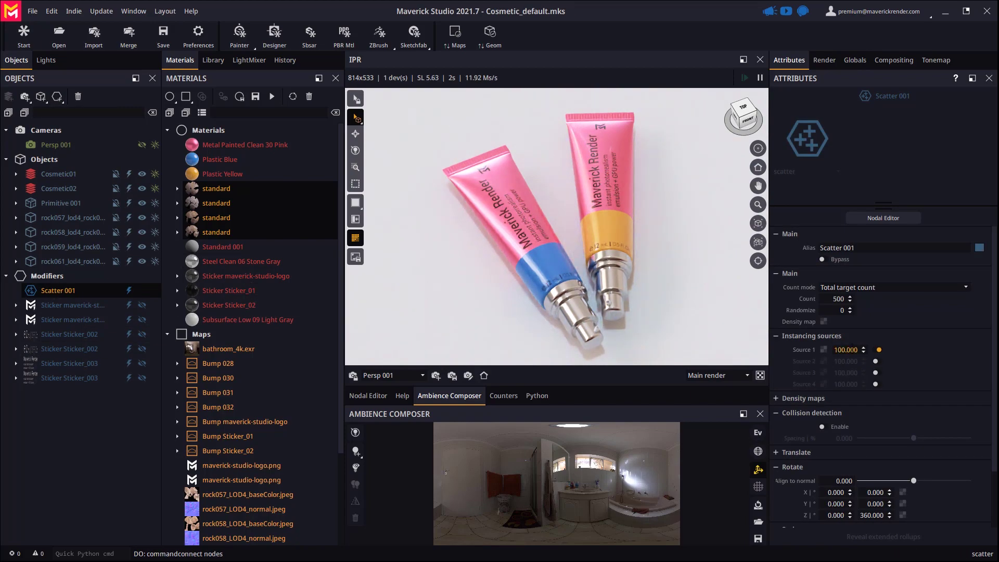
Enable instancing sources 2, 3 and 4 of the scatter and assign the rock057 object to source 1.
click(879, 361)
click(878, 372)
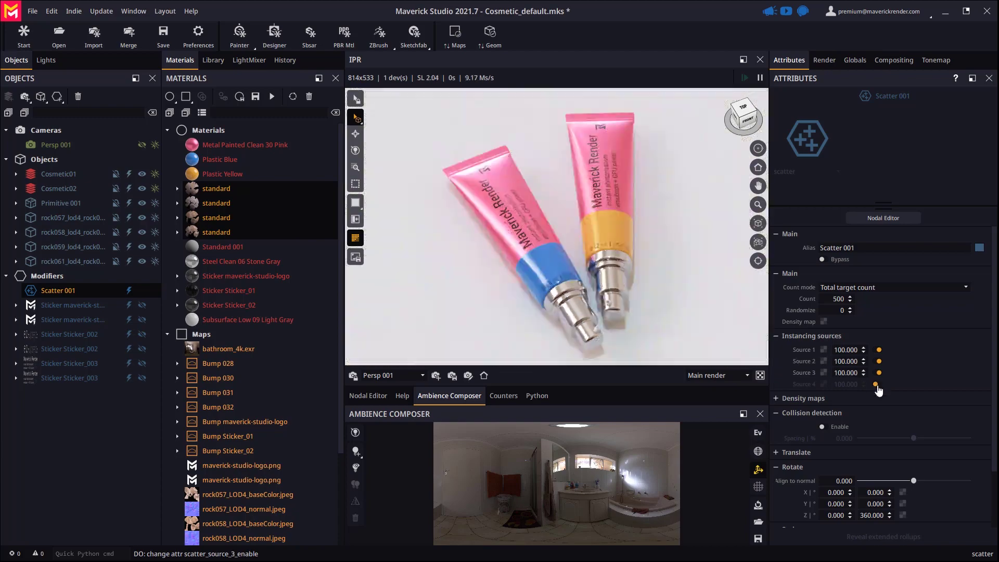
click(879, 384)
click(824, 350)
scroll(432, 226, down, 5)
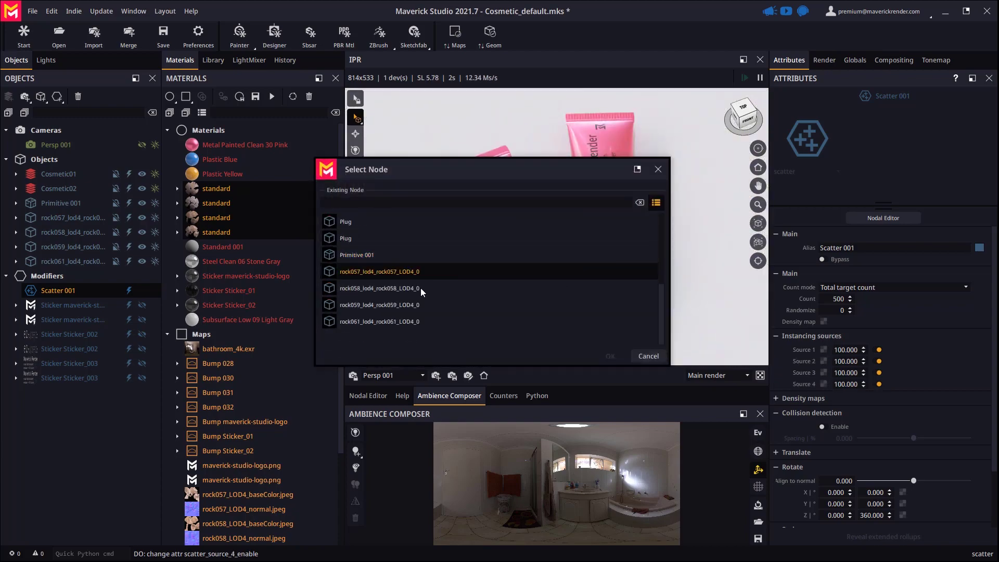
double_click(365, 273)
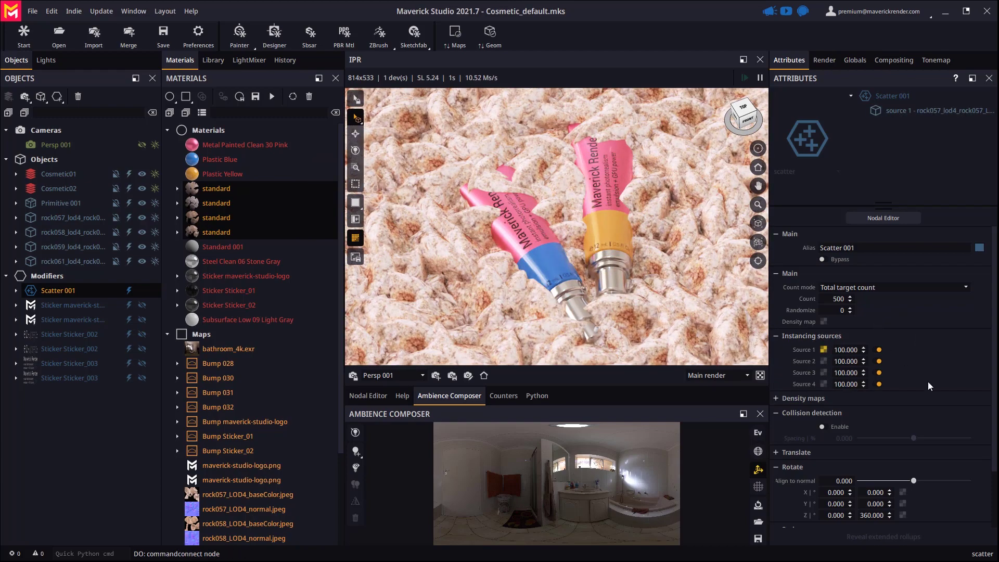
Set the scale multiplier of Scatter 001 to 0.35.
scroll(922, 364, down, 3)
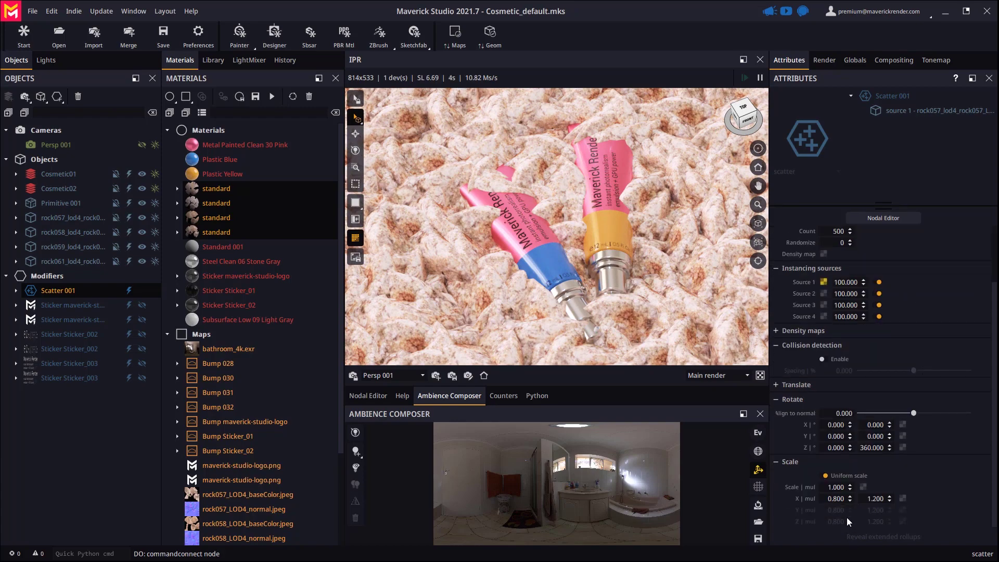
text(0.5)
key(Return)
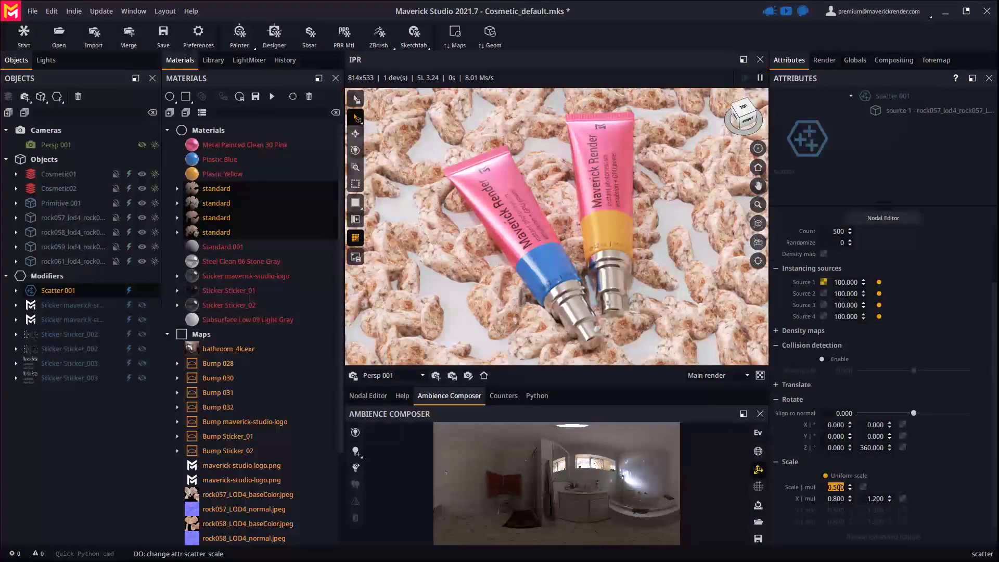
text(0.35)
key(Return)
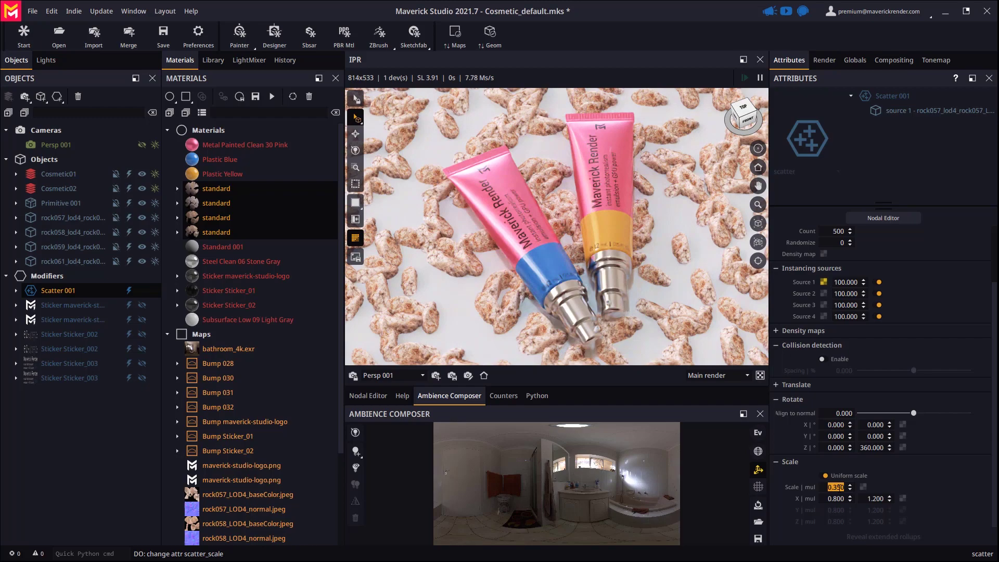
Assign rock058, rock059 and rock061 to instancing sources 2, 3 and 4 of the scatter.
click(824, 295)
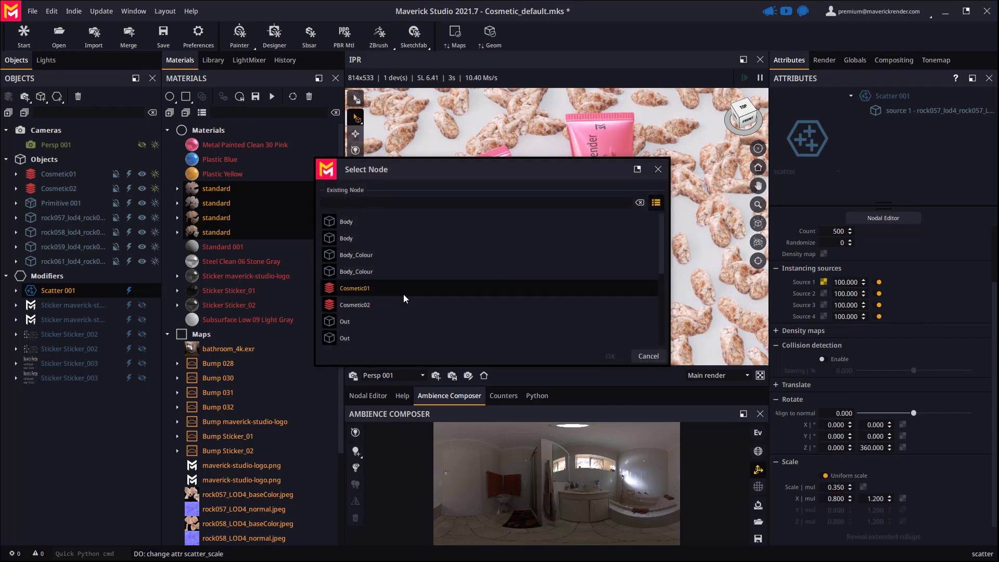
double_click(374, 288)
click(823, 304)
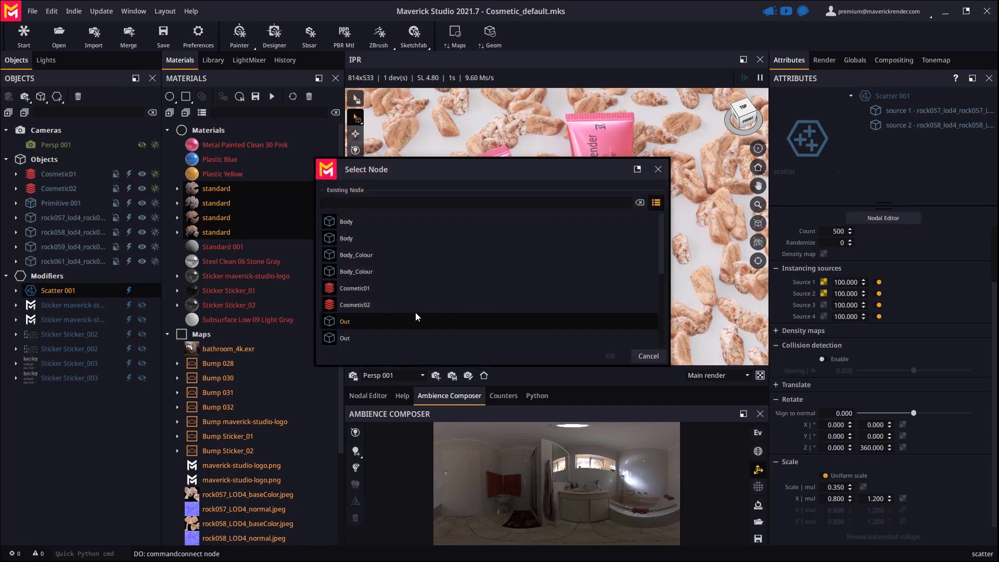
double_click(375, 305)
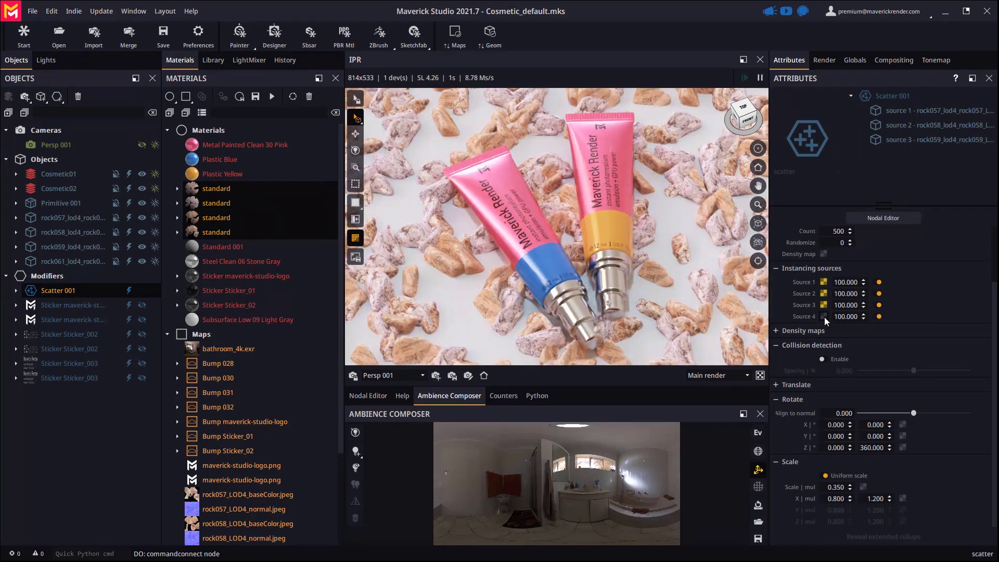
click(823, 316)
double_click(374, 321)
scroll(806, 259, up, 2)
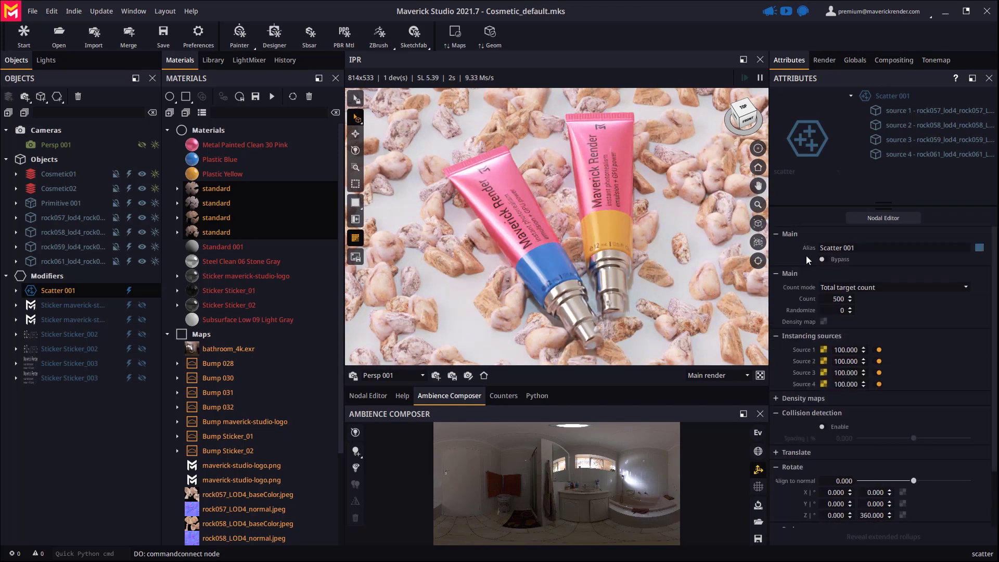
Set the scatter's count mode to Per square count and enable collision detection with a spacing of about -26.585%.
click(853, 287)
click(849, 304)
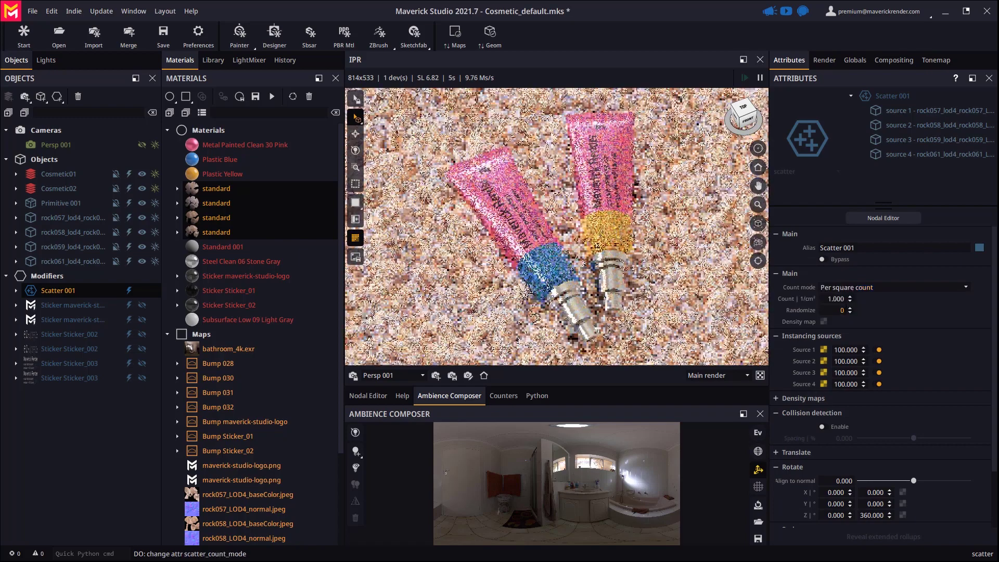
scroll(848, 333, down, 2)
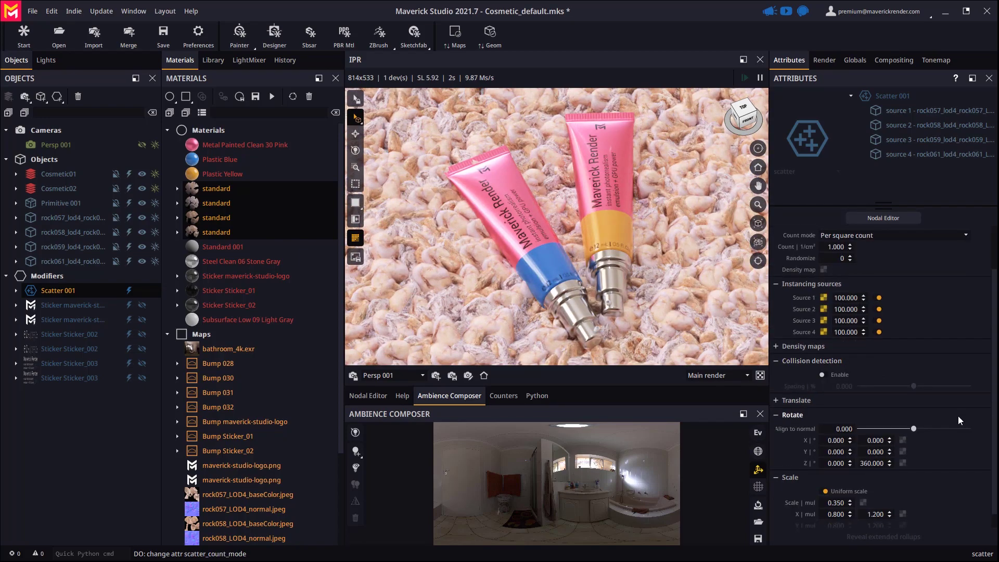
click(822, 375)
drag(899, 387, 885, 385)
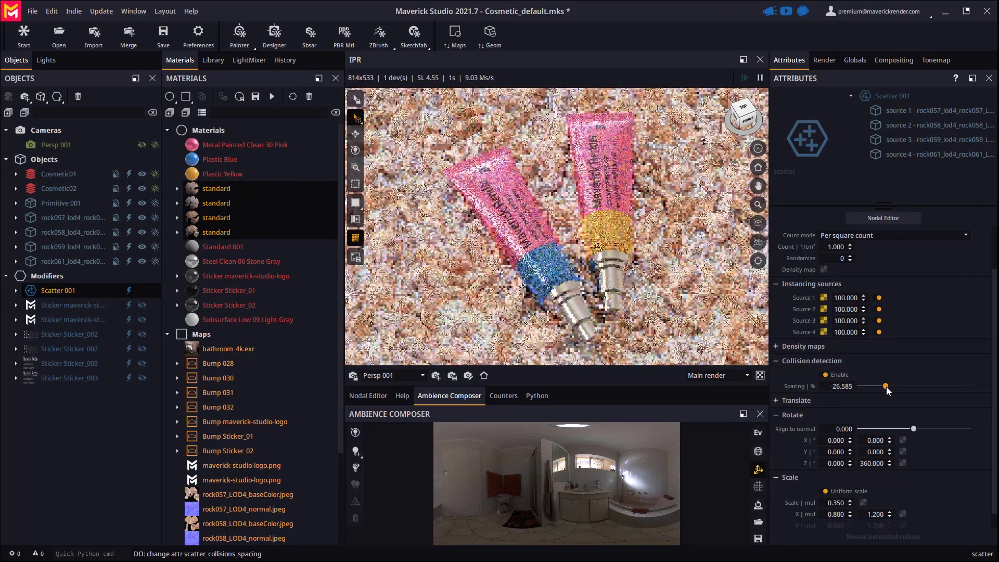
Set the maximum random X and Y rotations of the scatter to 360° and the collision spacing to about -34.390%.
double_click(864, 440)
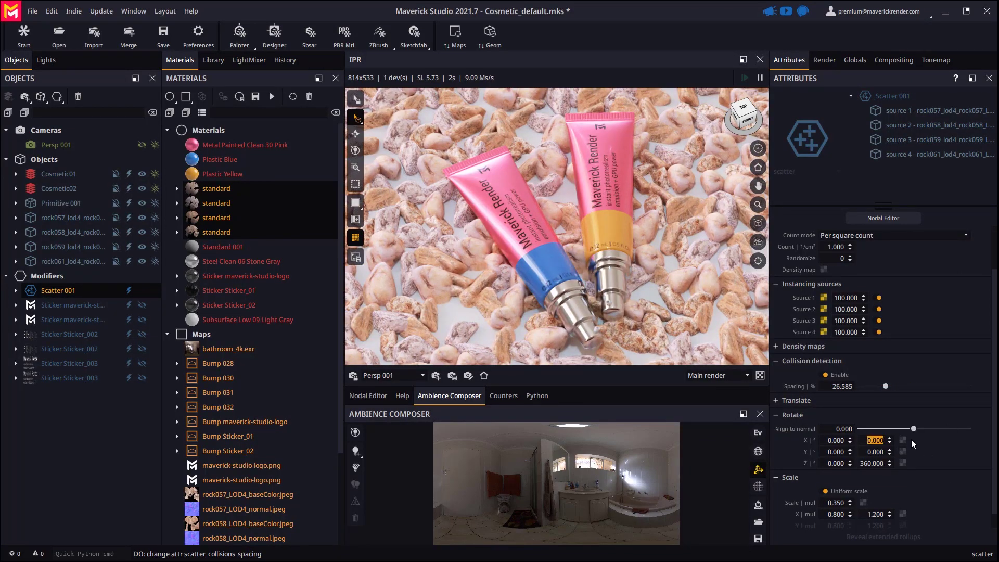
text(360)
key(Return)
double_click(877, 451)
text(360)
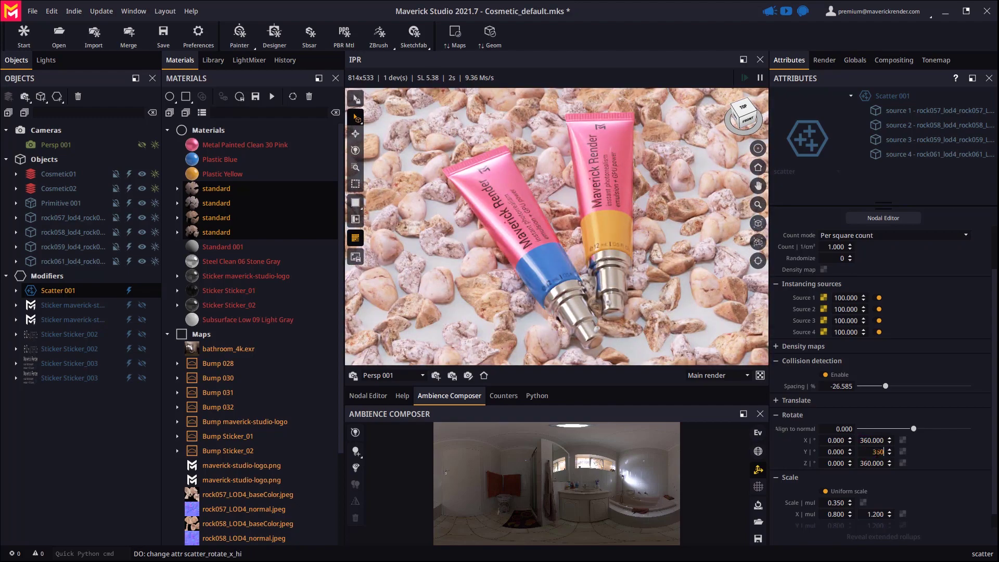
key(Return)
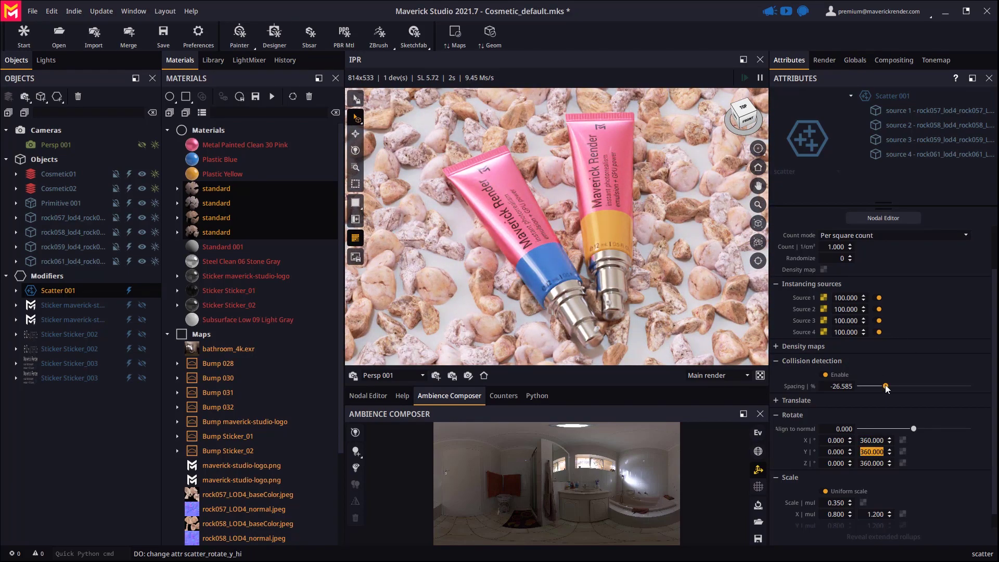
drag(886, 386, 878, 386)
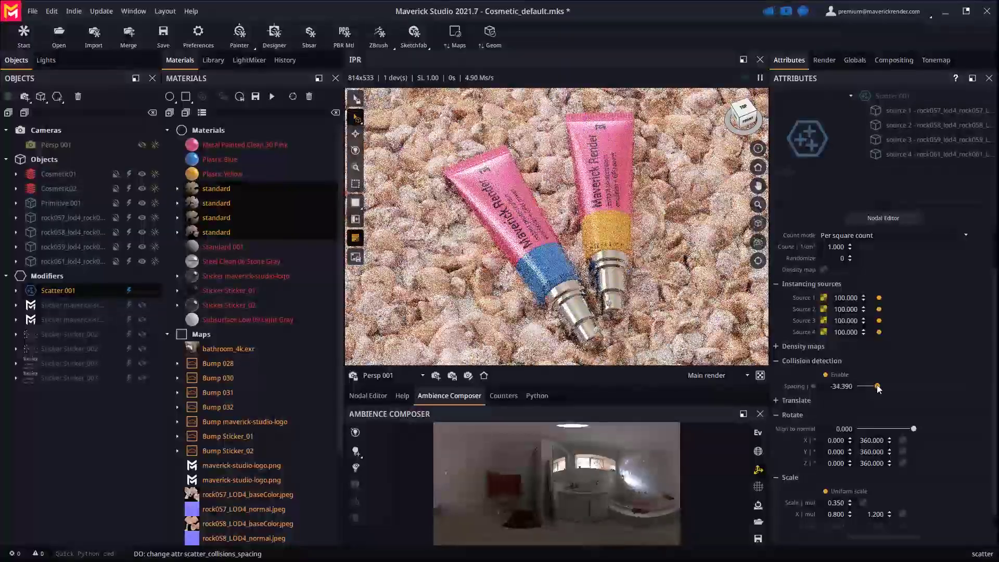
Set the scatter's Z translation range from -1 to 1 cm.
click(793, 400)
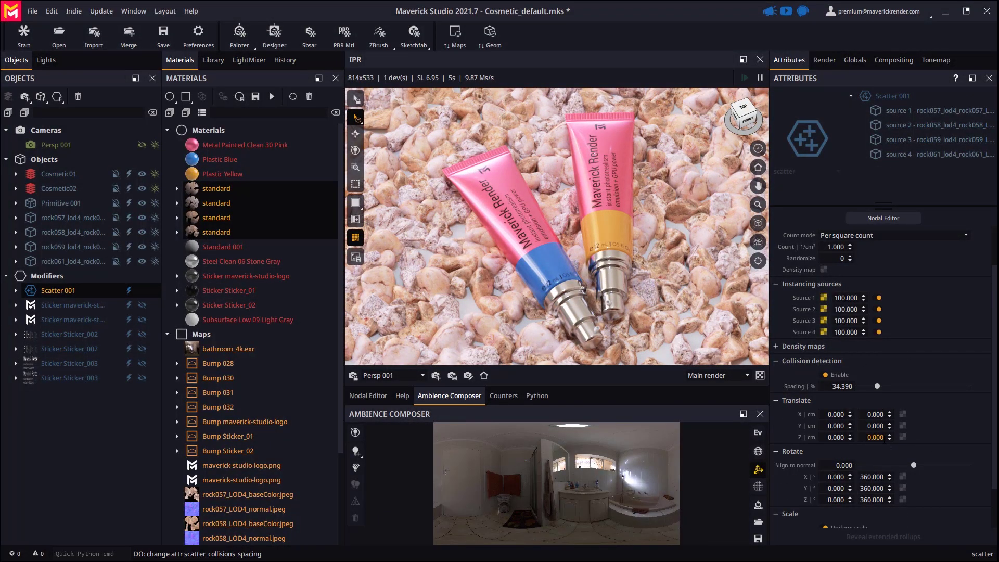
click(875, 437)
text(1)
key(Return)
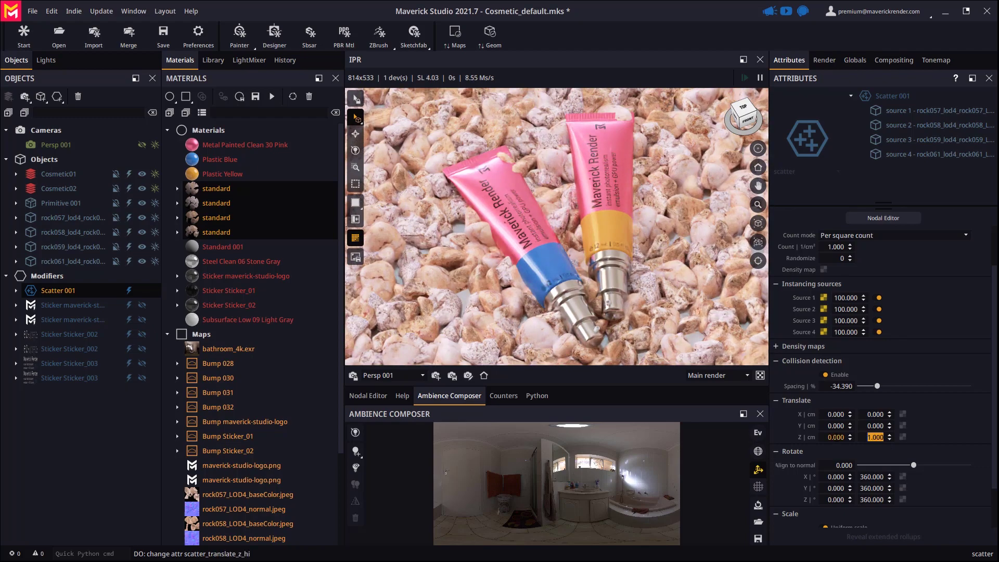
click(835, 437)
text(-1)
key(Return)
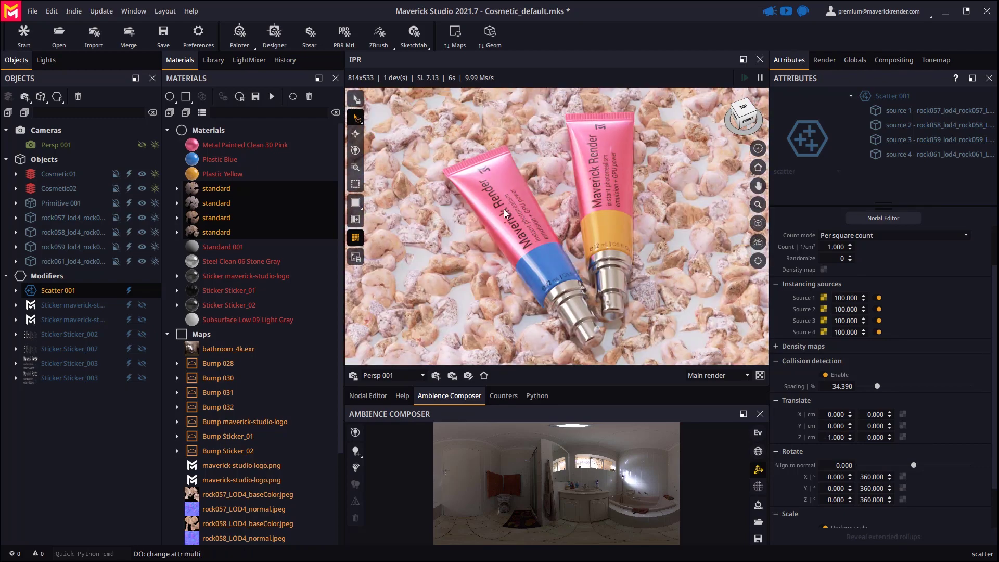
text(1)
key(Return)
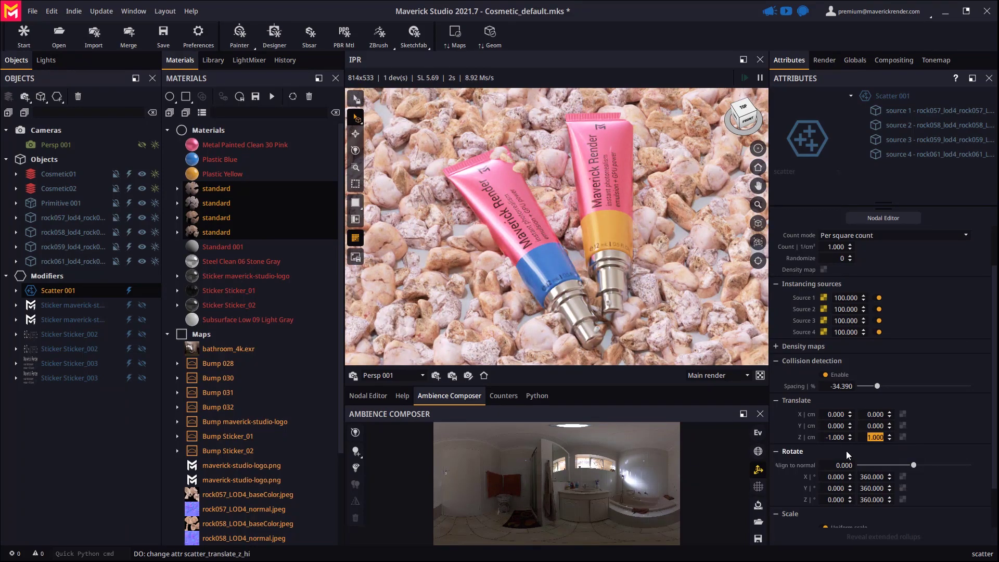
Move the rock-covered floor plane to about -1.086 cm in Z with the Move tool and accept the position.
click(514, 244)
key(w)
drag(514, 245, 546, 263)
click(484, 375)
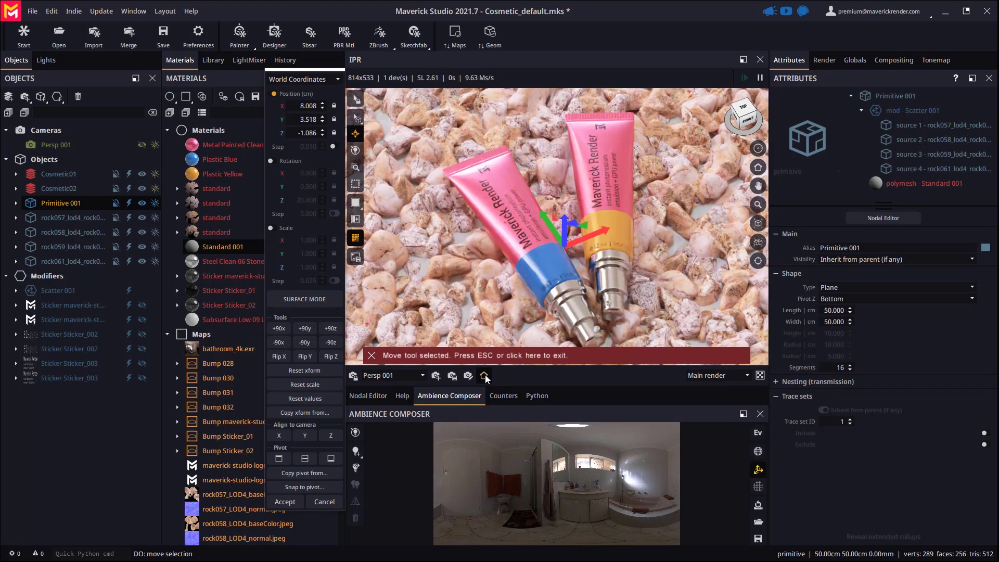
click(298, 499)
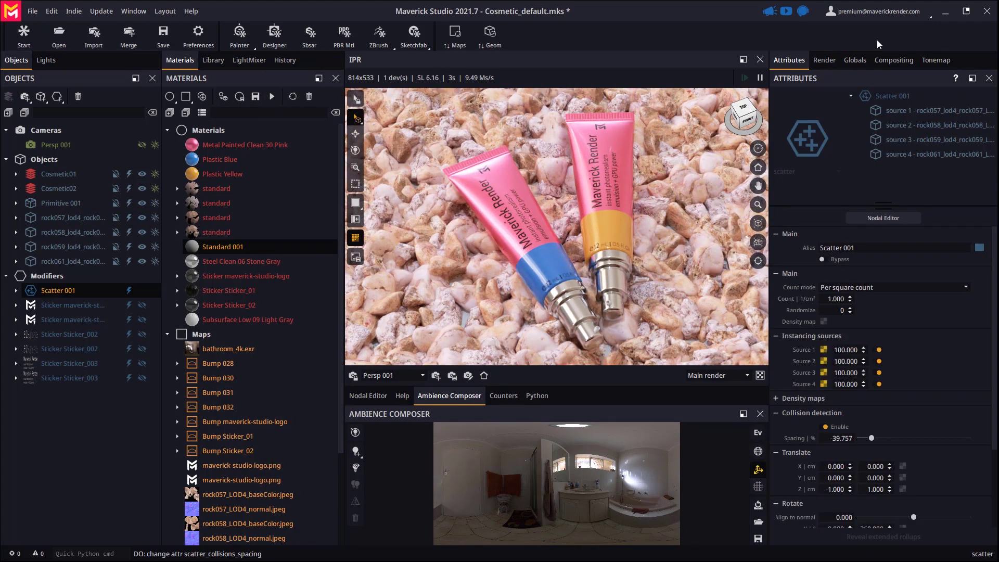
Enable Keep aspect for the IPR resolution, based on the still frame render.
click(853, 60)
click(822, 110)
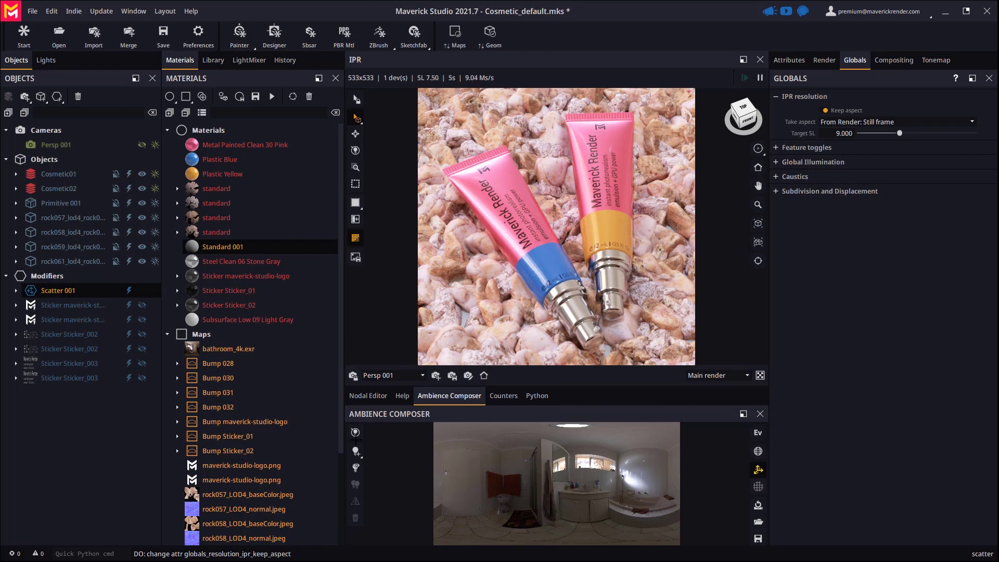
Open the rock061 standard material in an enlarged Nodal Editor and spread out its nodes.
click(365, 396)
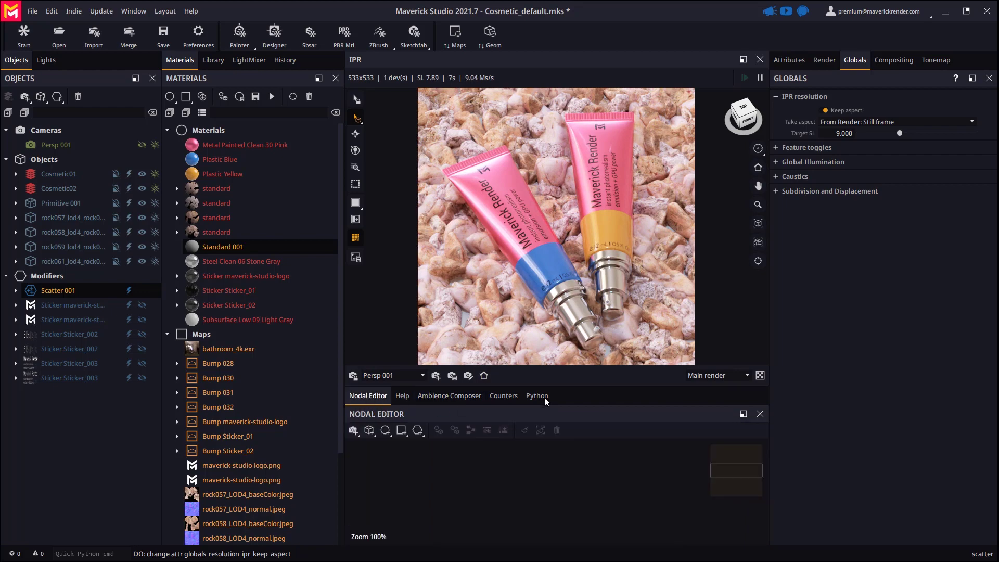
drag(545, 385, 545, 350)
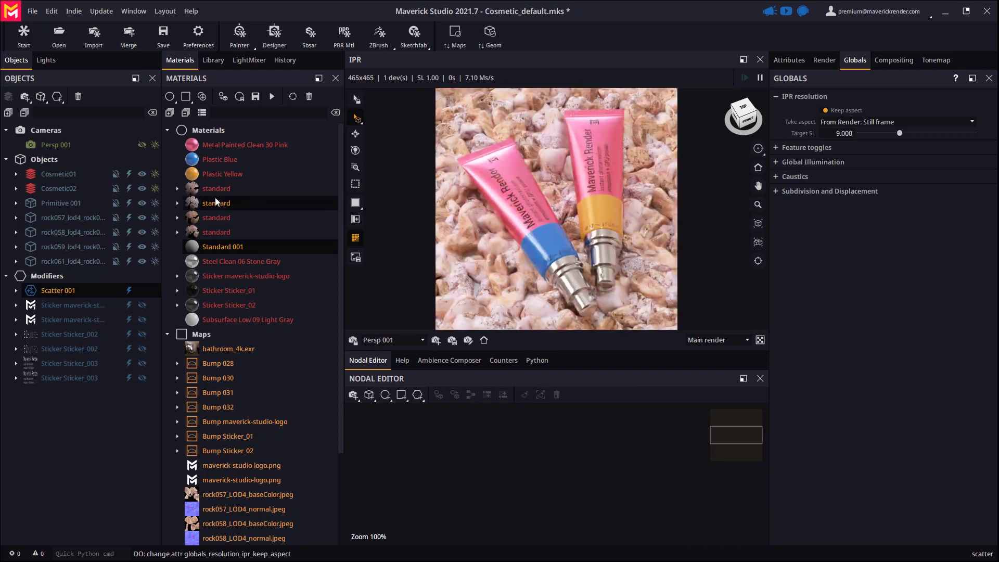
drag(216, 188, 517, 437)
drag(530, 494, 647, 481)
drag(456, 439, 477, 424)
click(476, 423)
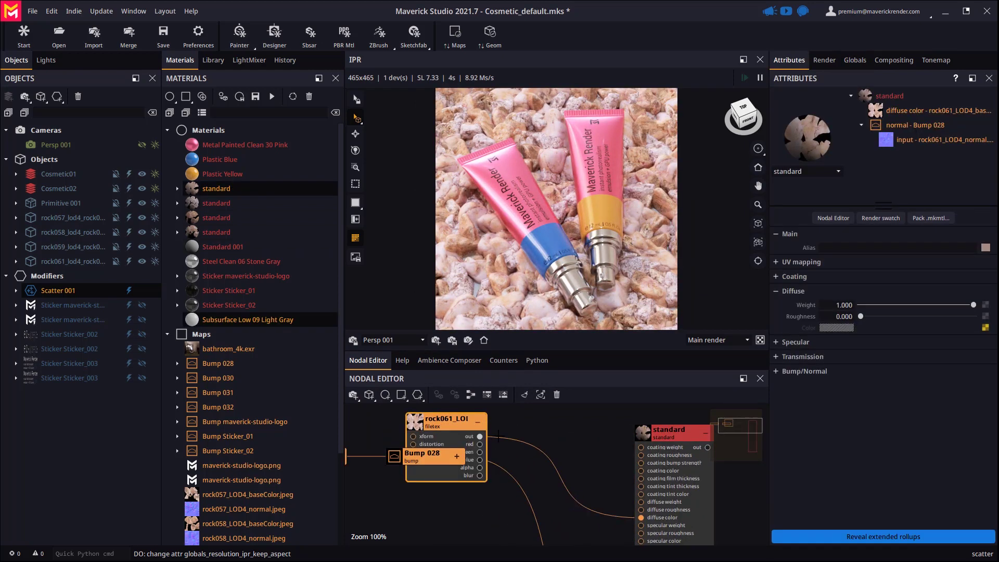
Insert a Colorgen map between the rock061 base color and the diffuse color, with saturation about 0.014 and value about 0.650.
right_click(542, 428)
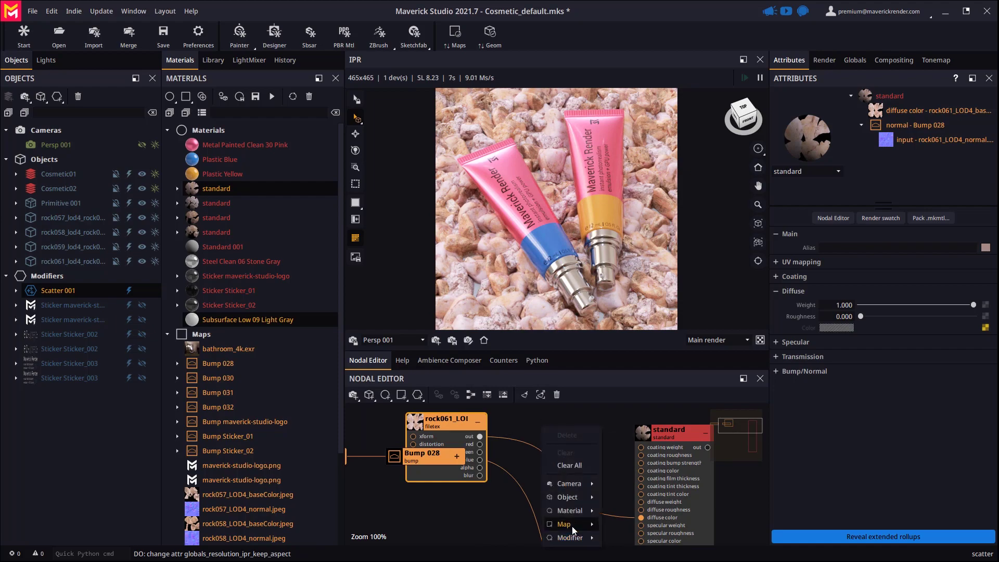
mouse_move(563, 524)
mouse_move(630, 553)
click(685, 424)
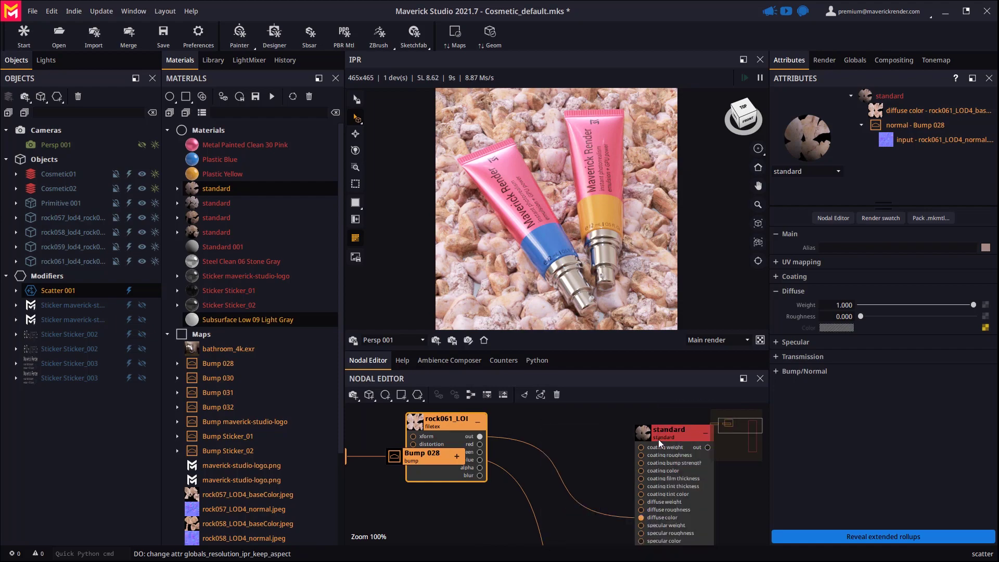
mouse_move(873, 310)
mouse_down()
mouse_move(924, 322)
mouse_move(861, 298)
mouse_move(862, 310)
mouse_up()
drag(924, 321, 934, 321)
Insert a Colorgen map into the diffuse color of the second rock material and adjust its color variation and randomization.
click(214, 204)
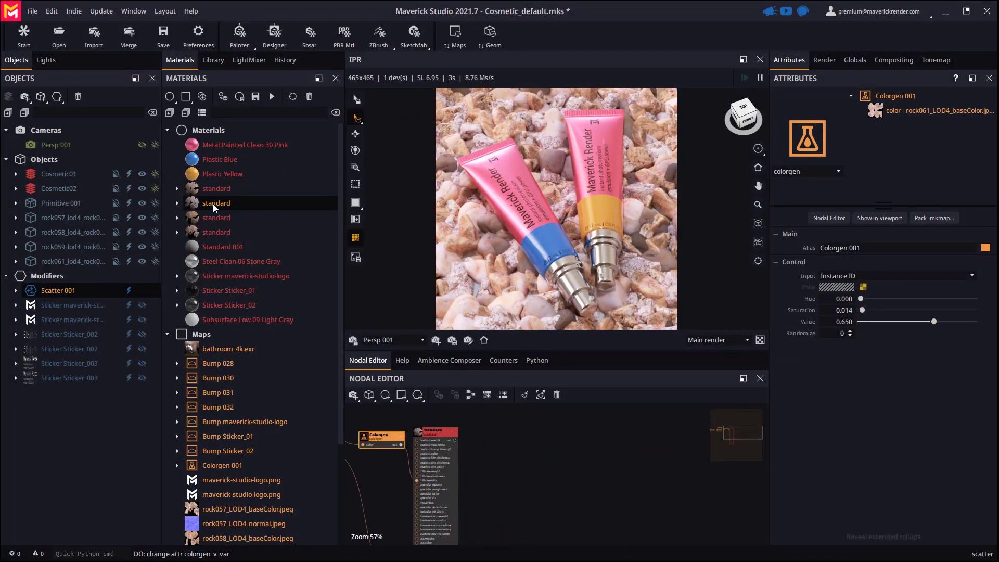
right_click(580, 426)
mouse_move(608, 522)
click(738, 536)
drag(619, 444, 619, 452)
drag(871, 321, 910, 321)
drag(872, 299, 905, 322)
click(849, 331)
Add a Colorgen map to the diffuse color of the third rock material and adjust its hue, saturation and value variation.
scroll(385, 457, down, 5)
drag(216, 218, 600, 452)
scroll(621, 447, up, 3)
right_click(616, 447)
click(765, 536)
drag(871, 298, 865, 310)
drag(872, 322, 926, 321)
Insert a Colorgen map into the rock057 material's diffuse color and adjust its hue, saturation, value and randomization.
middle_drag(749, 486, 515, 466)
drag(216, 232, 593, 440)
drag(497, 432, 579, 435)
drag(593, 440, 708, 431)
right_click(601, 465)
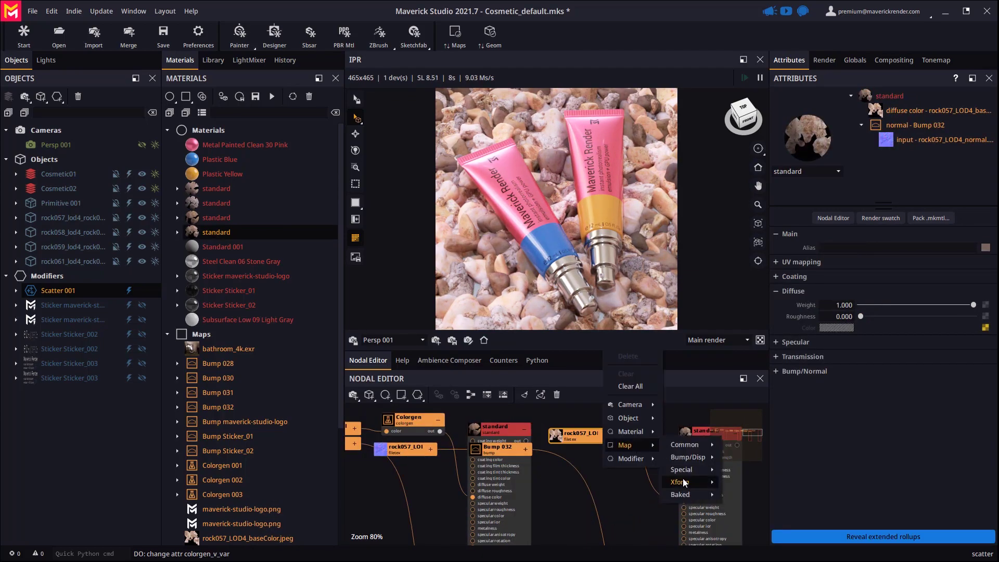
click(754, 536)
drag(872, 298, 866, 299)
drag(872, 310, 868, 310)
drag(872, 322, 928, 322)
click(849, 331)
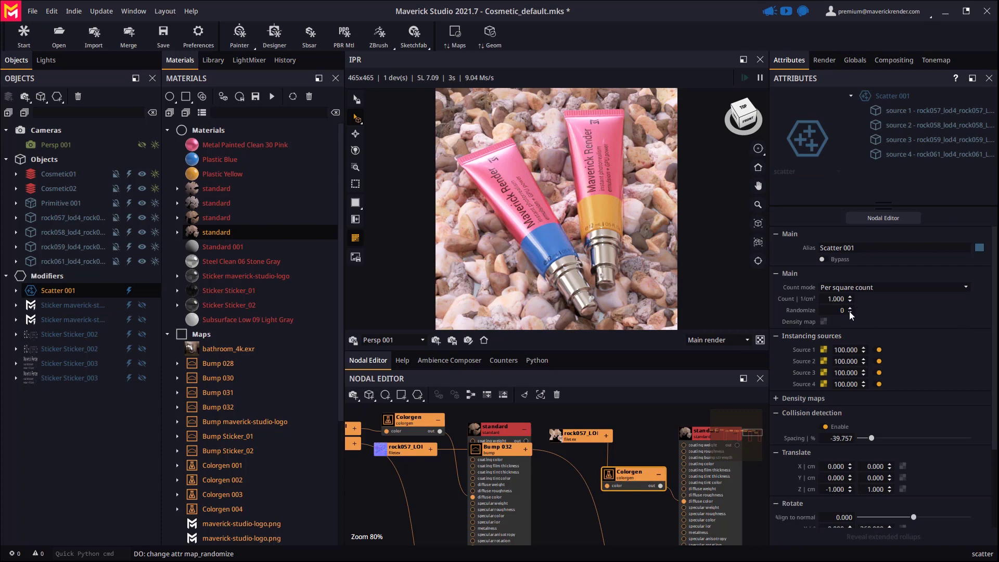
Set the Randomize value of Scatter 001 to 4.
click(851, 309)
click(851, 309)
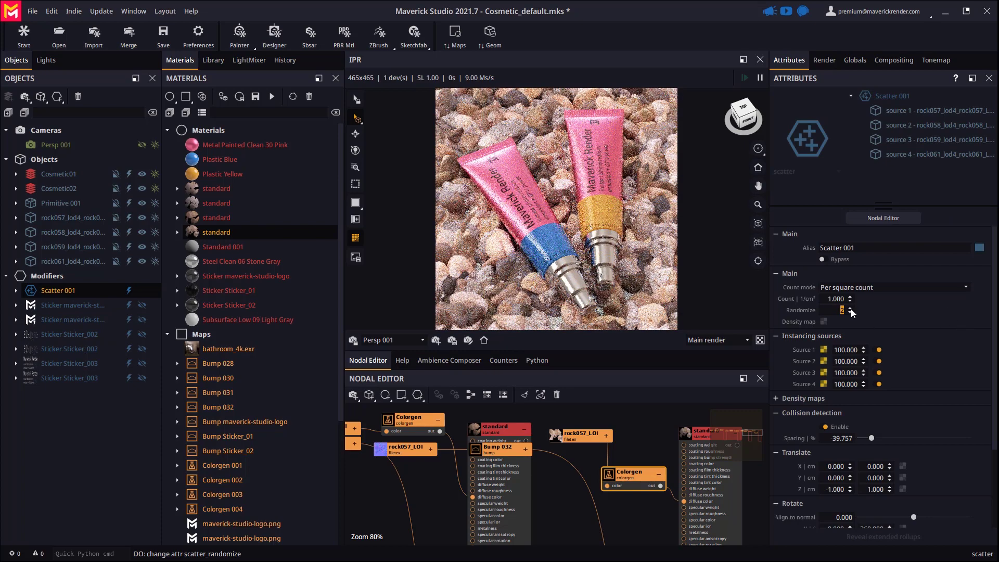
click(851, 310)
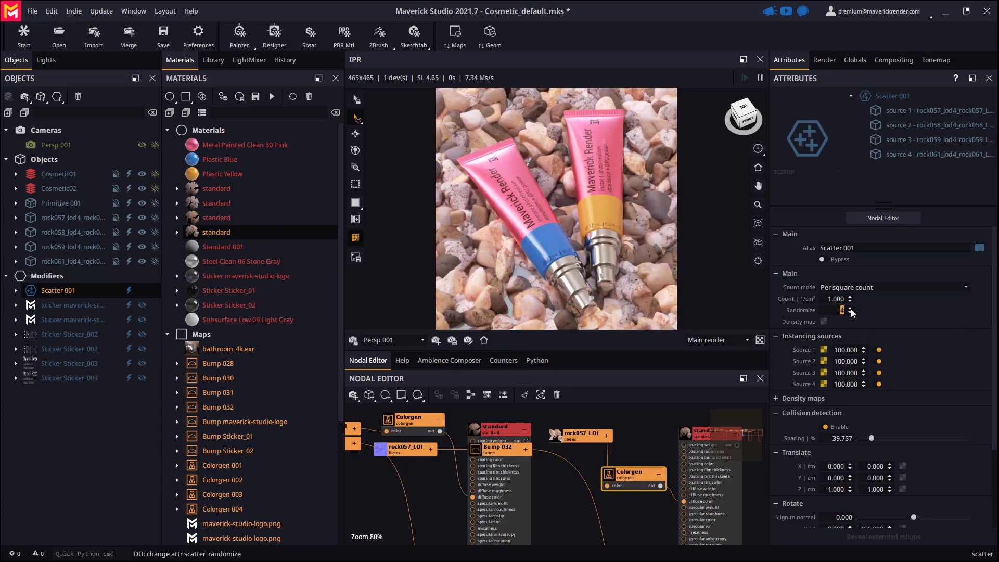
click(851, 310)
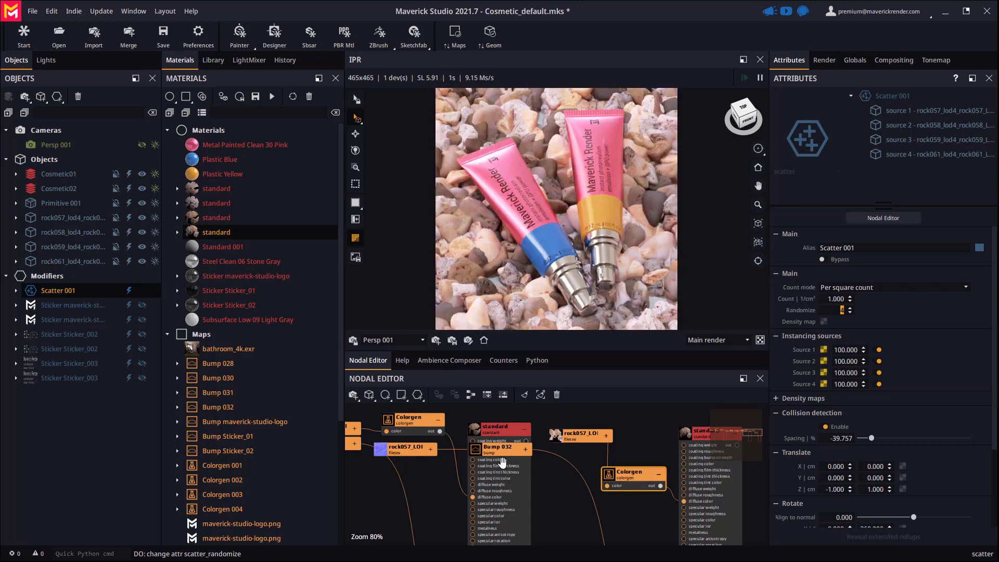
Add a disc spotlight to the scene's lighting in the Ambience Composer.
click(456, 362)
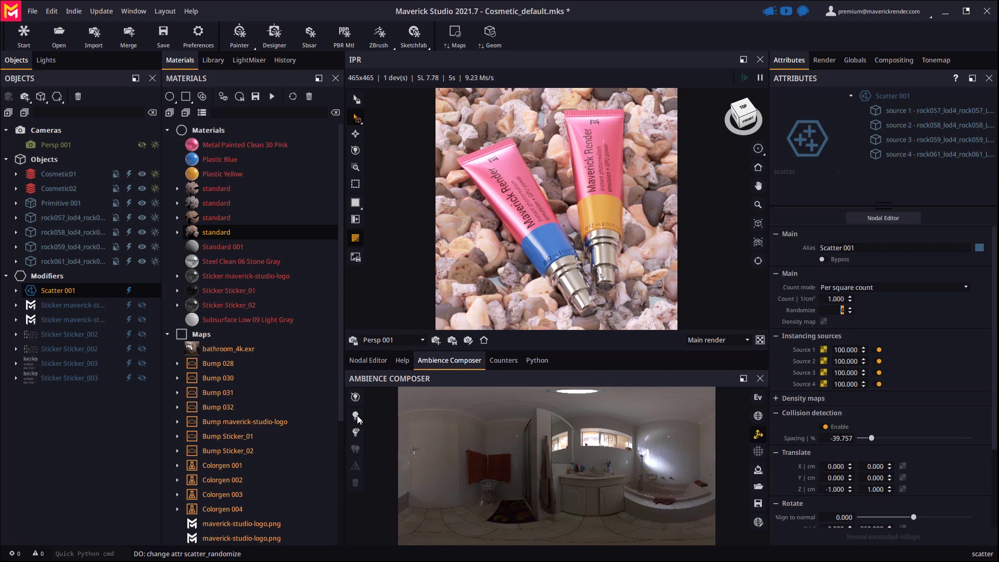
click(357, 417)
click(413, 500)
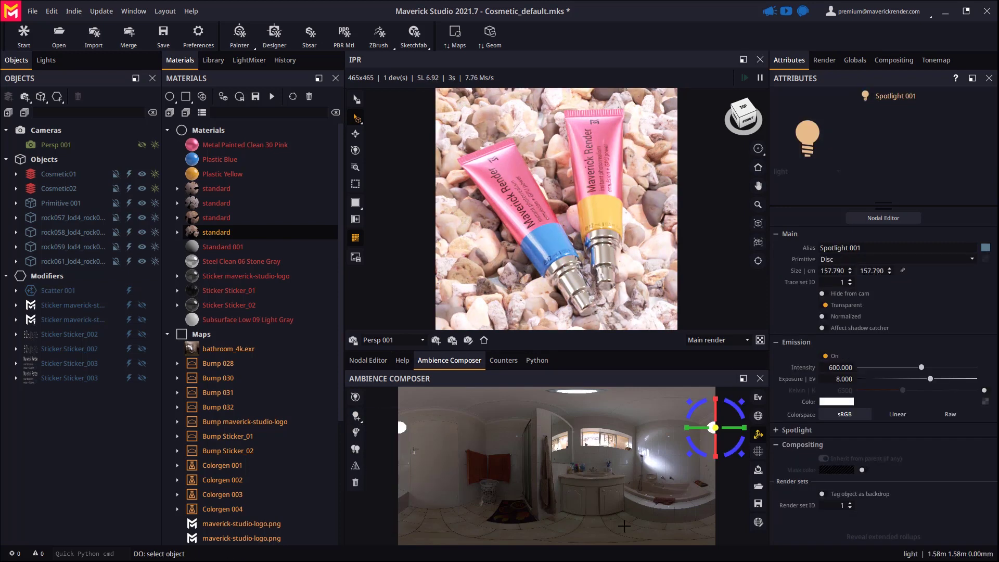
Add the Box AD light from the library's lights and aim it at the tubes in the render.
click(212, 60)
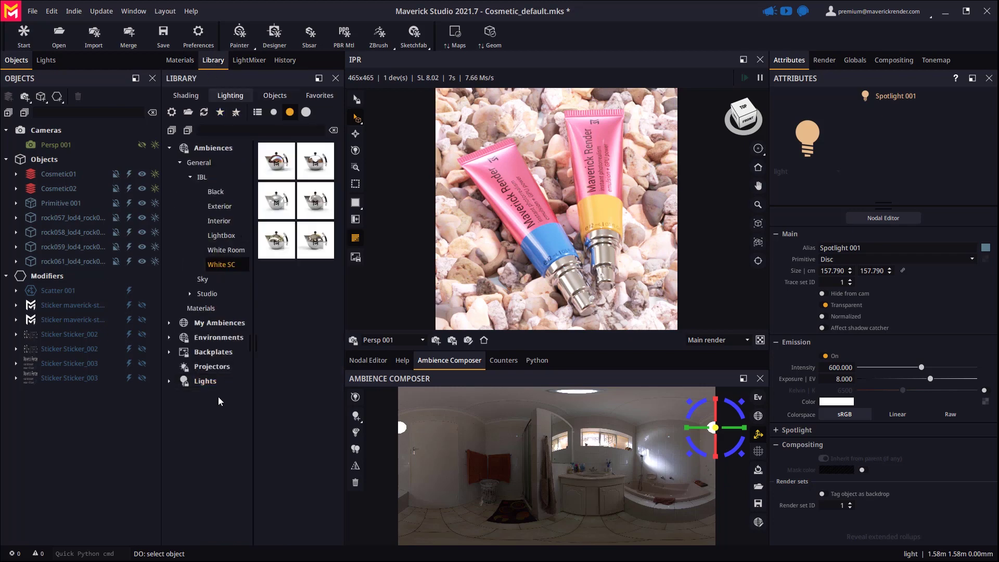
click(205, 381)
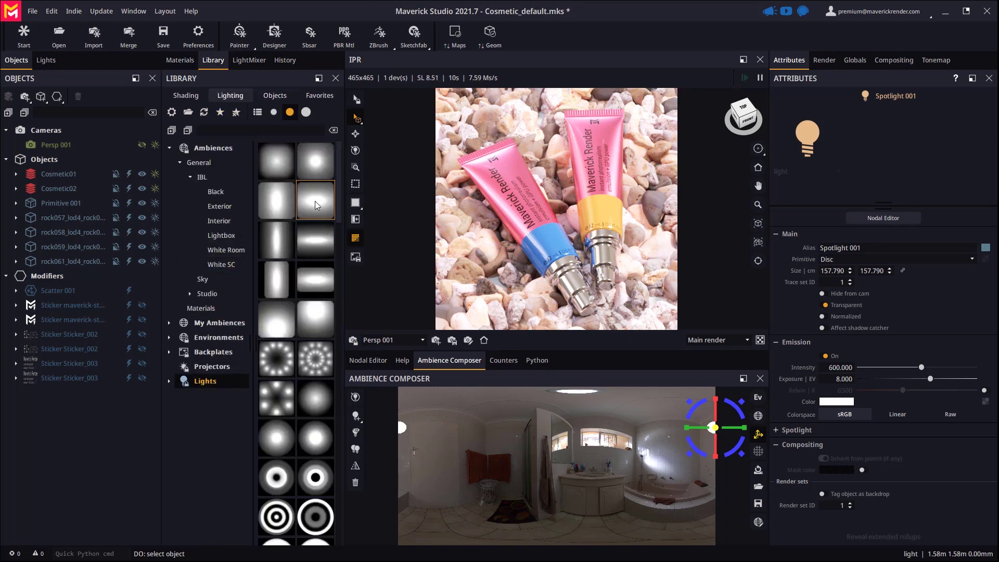
drag(316, 205, 559, 237)
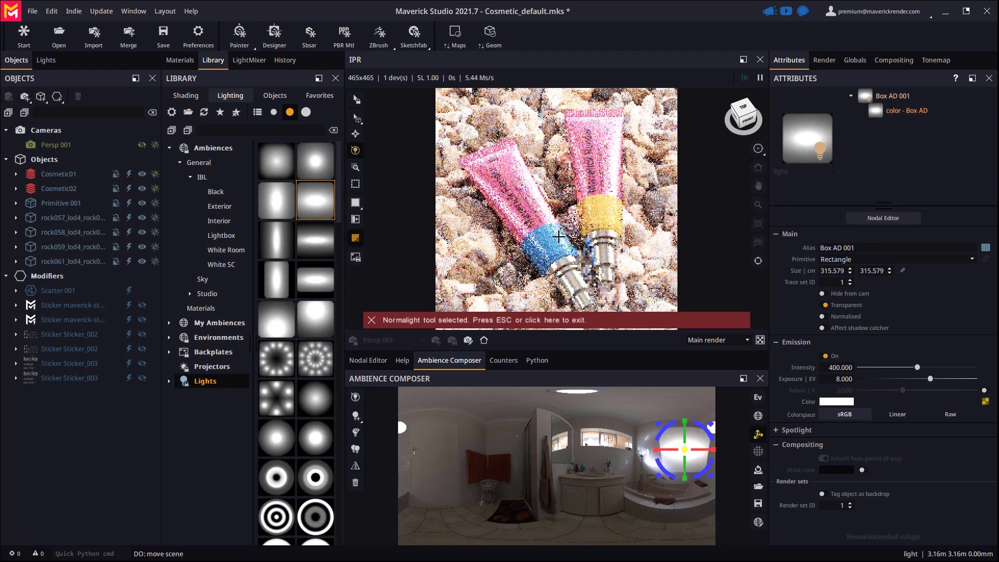
click(472, 319)
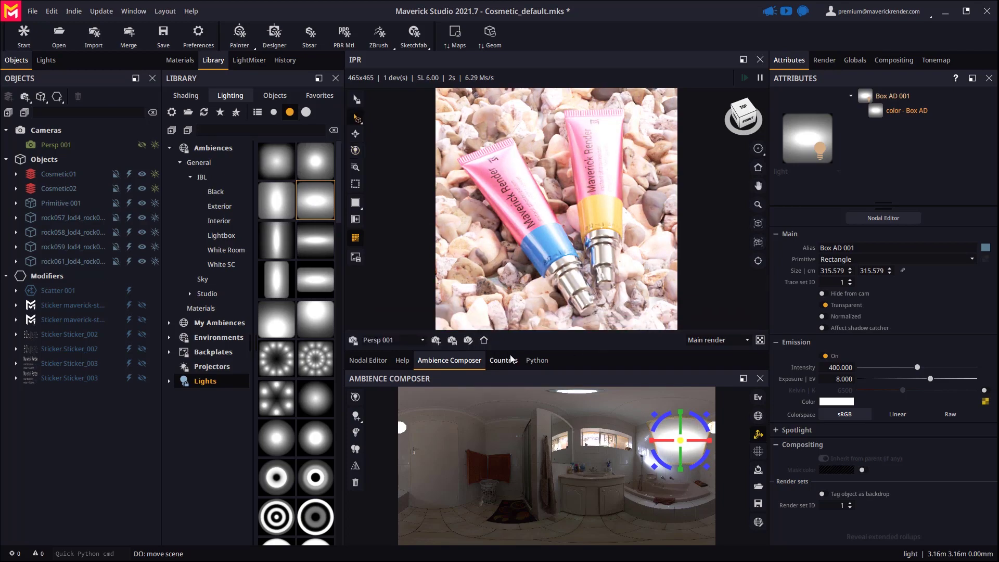
Mute all lights in the LightMixer, then restore the ambient light at power 0.863 and Box AD 001 at 0.206.
click(249, 60)
click(206, 97)
click(206, 97)
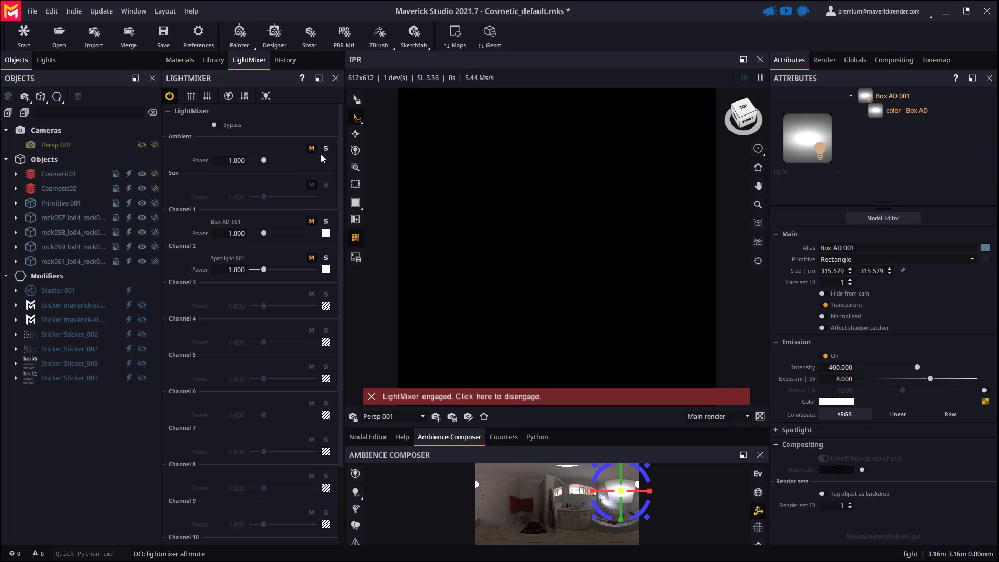
click(311, 149)
click(206, 96)
click(311, 149)
drag(264, 160, 263, 160)
click(312, 221)
drag(264, 233, 257, 233)
click(263, 160)
Unmute Spotlight 001 at power 0.688, then disengage the LightMixer and consolidate its changes.
click(311, 258)
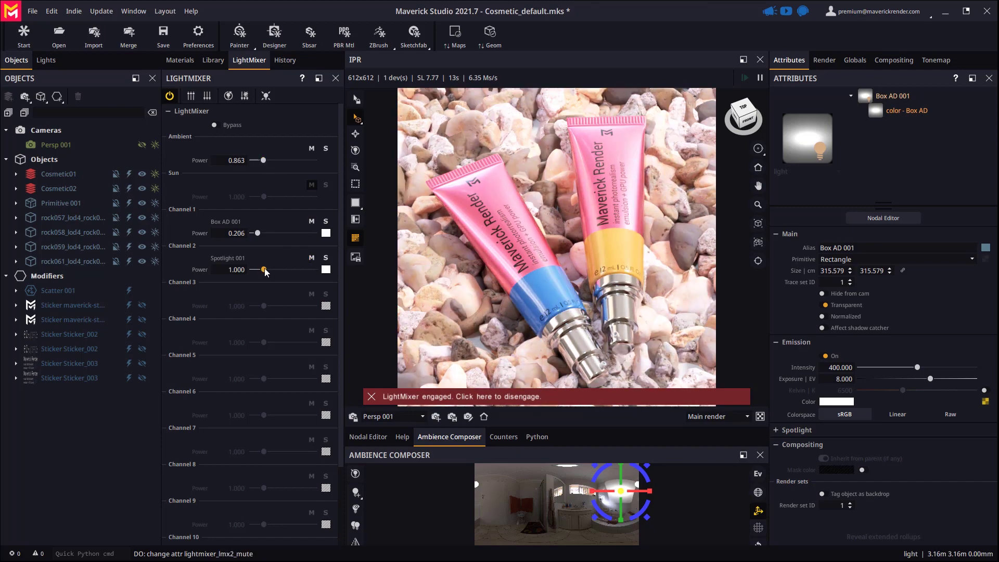
drag(264, 269, 262, 270)
click(442, 396)
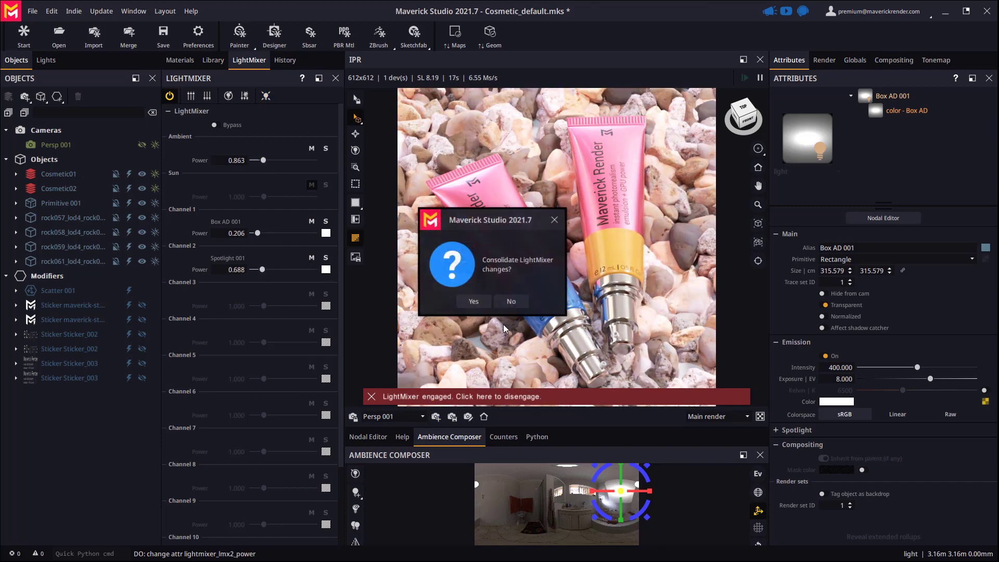
click(471, 303)
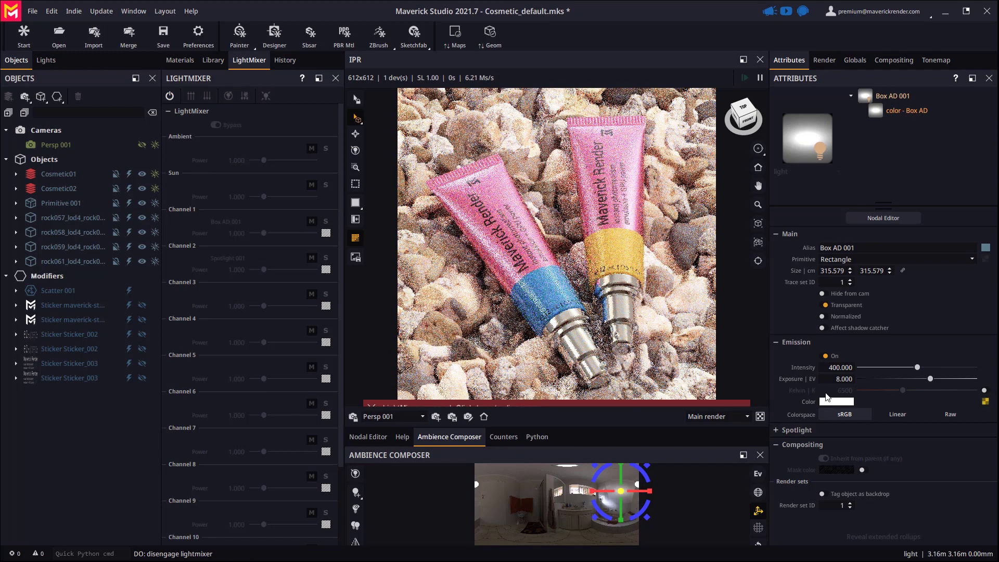
Enable the vignette lens effect in the render's tonemap settings.
click(937, 60)
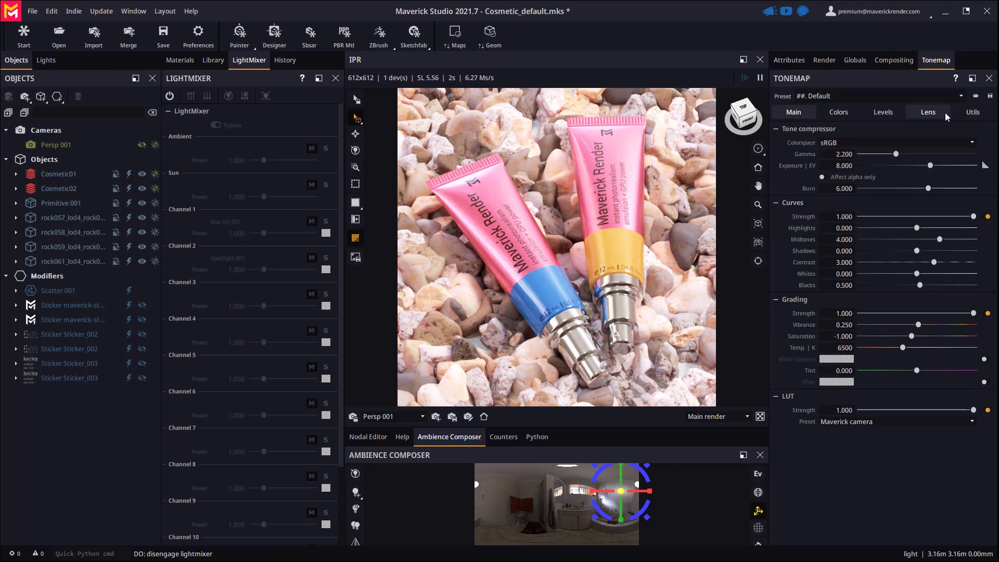
click(928, 112)
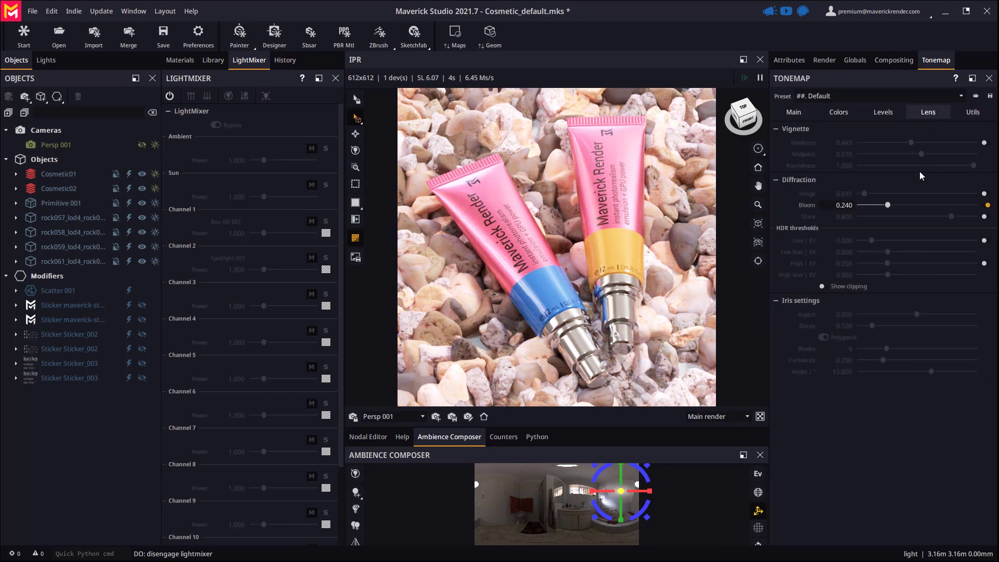
click(985, 143)
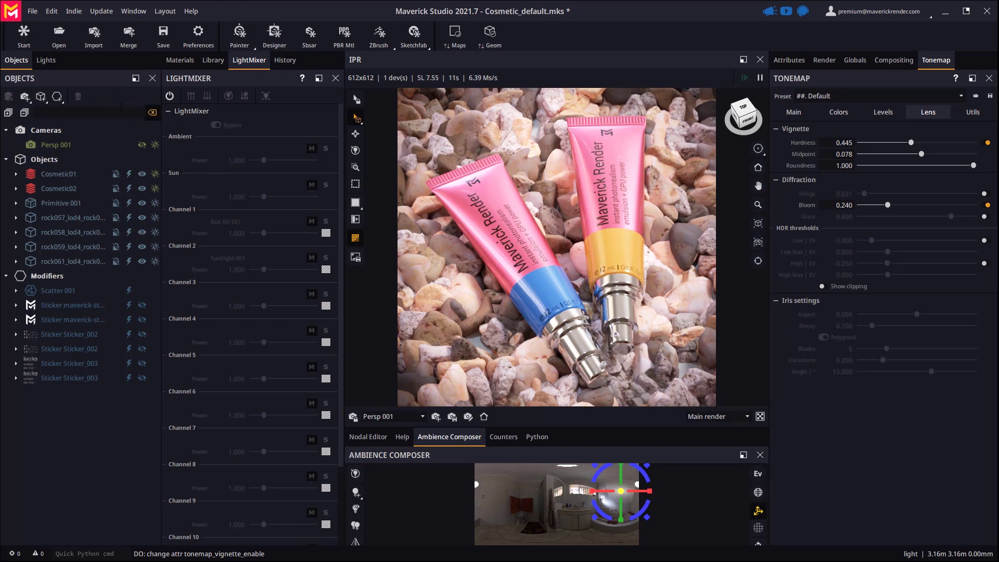
Look through the start screen's sample scenes for the Cosmetic scene, then close the start screen without opening one.
click(24, 35)
scroll(487, 221, up, 3)
drag(487, 221, 486, 263)
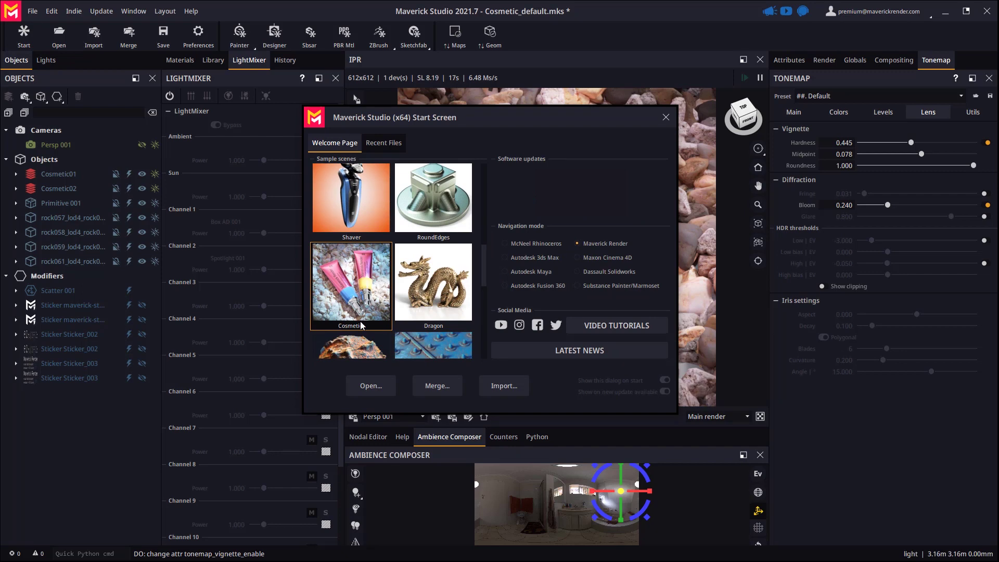
click(665, 117)
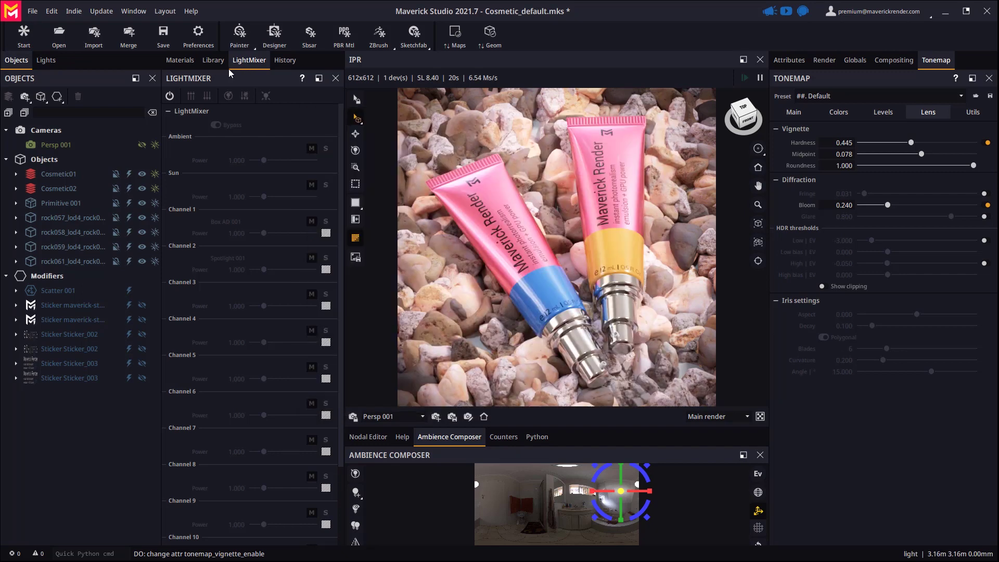
Browse the library's Rocks scatter presets with their thumbnails at the largest size.
click(212, 60)
click(271, 99)
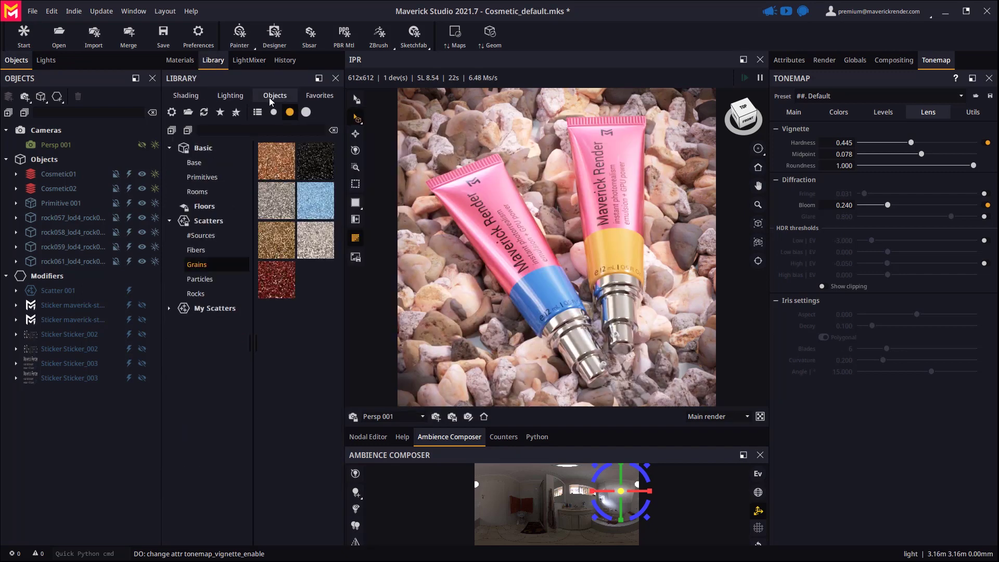
click(196, 294)
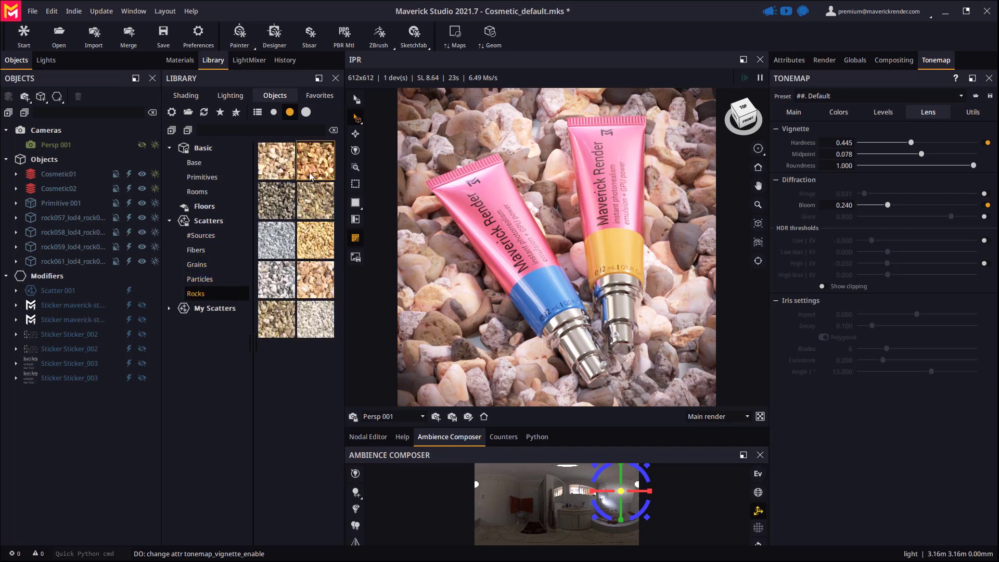
click(306, 111)
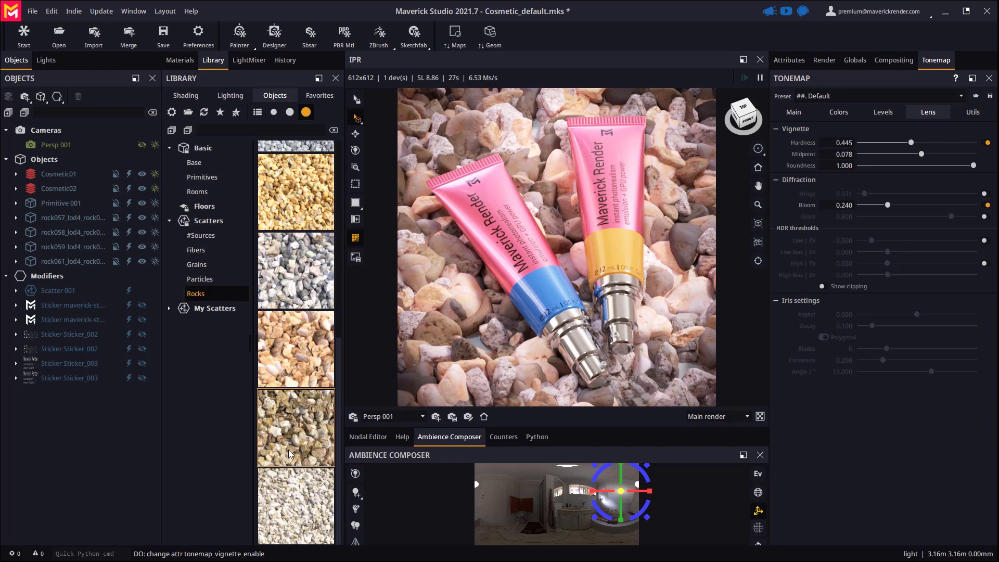
scroll(289, 454, down, 3)
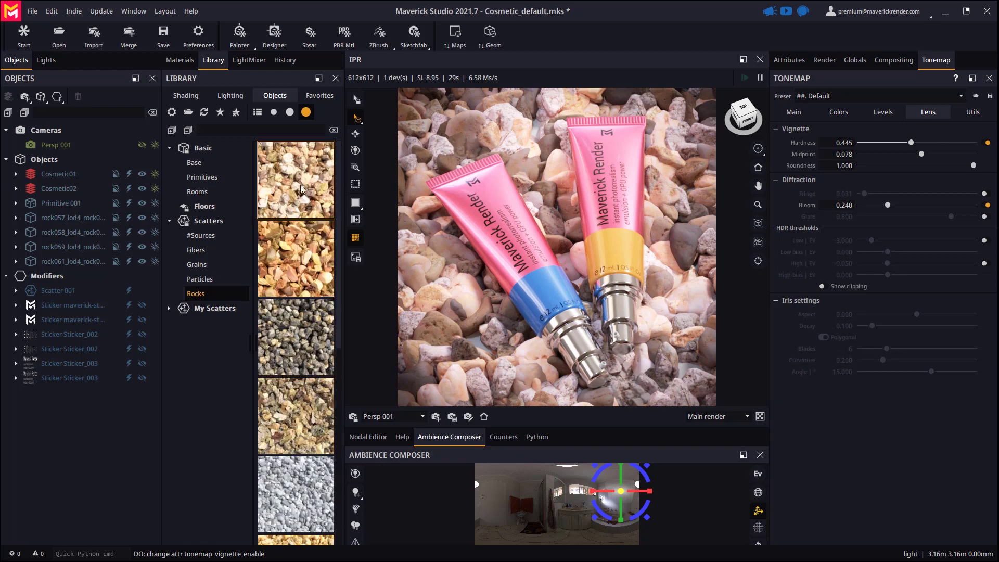